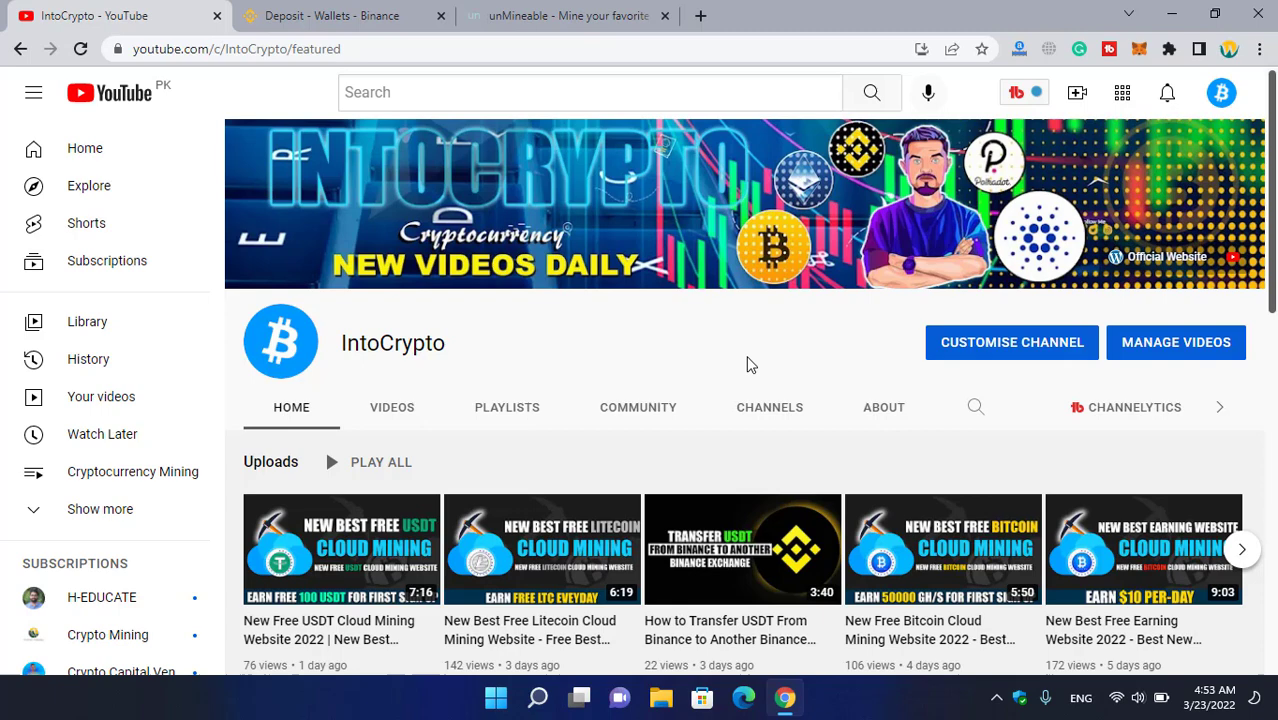
Open unMineable's list of mineable coins and scroll down to 0x (ZRX)
click(540, 30)
scroll(705, 168, up, 2)
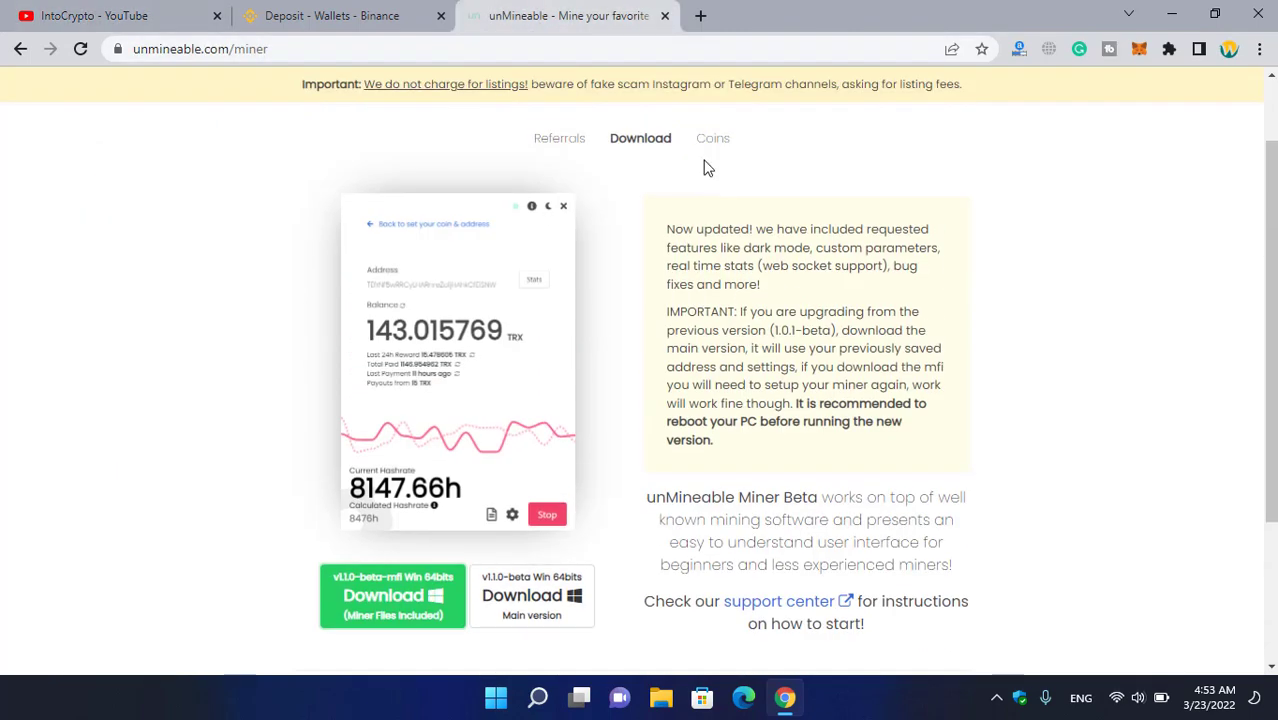
scroll(705, 168, up, 1)
click(686, 152)
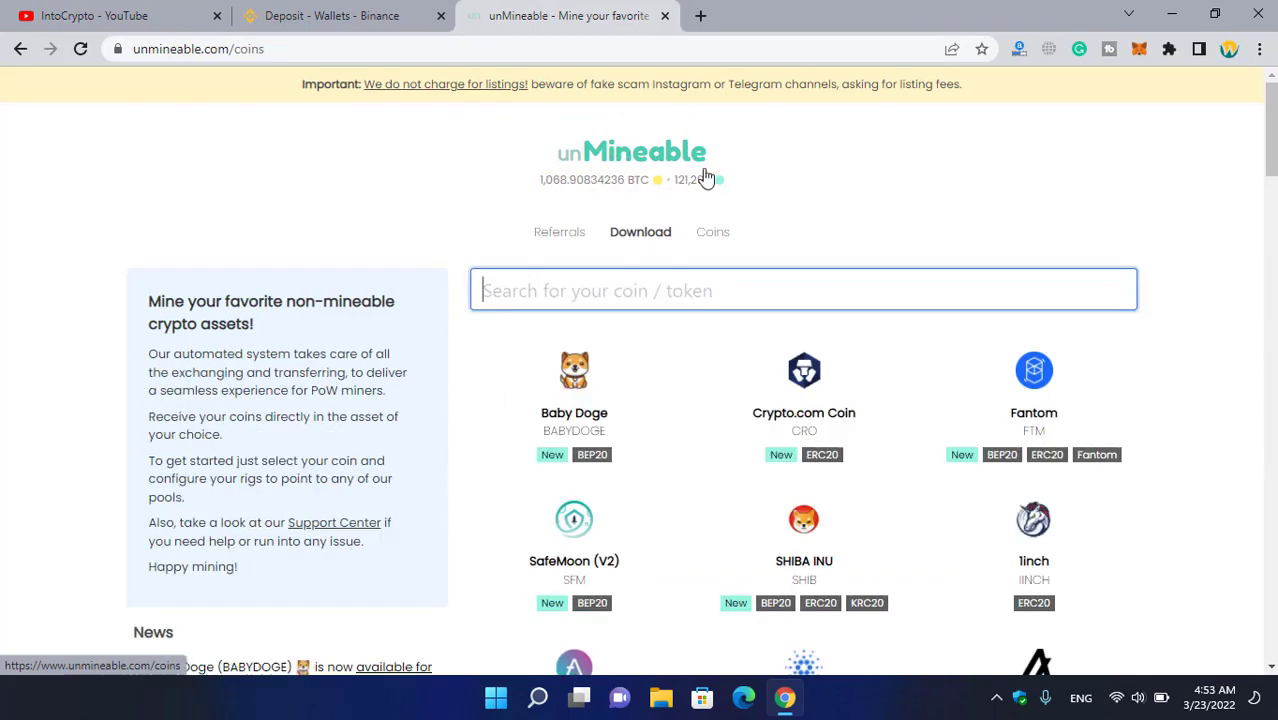
scroll(993, 371, down, 20)
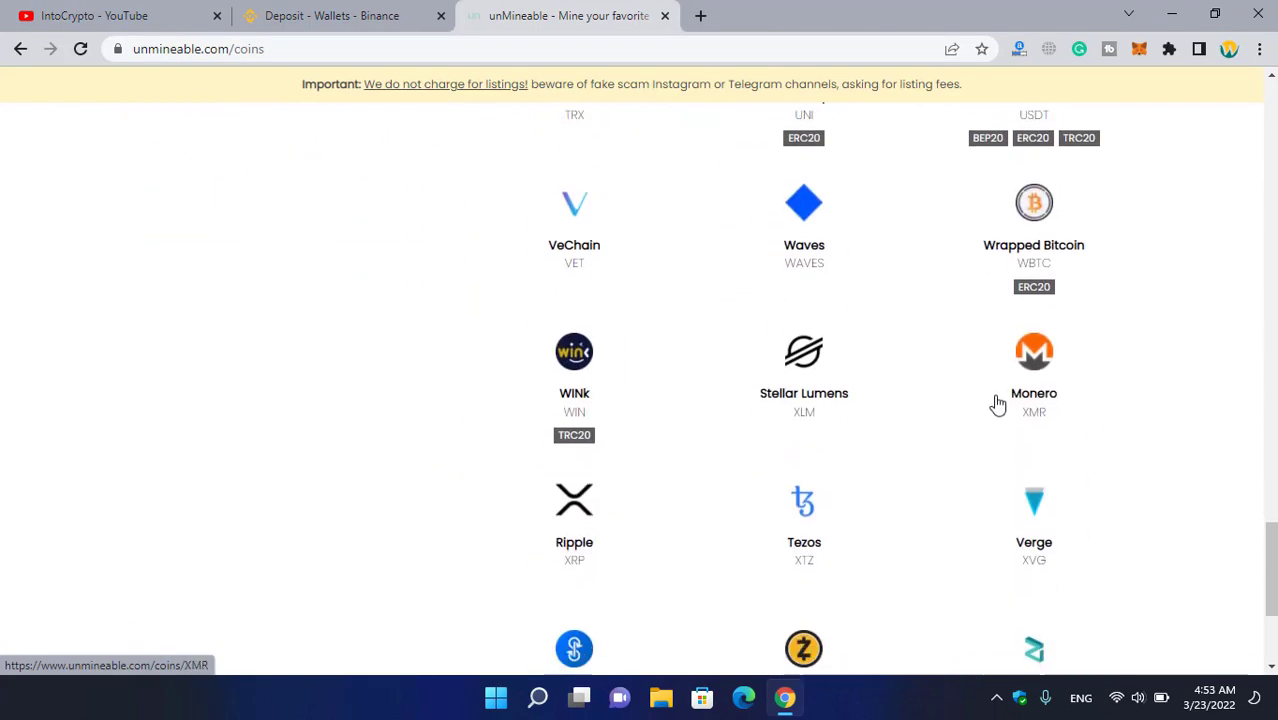
scroll(997, 403, down, 3)
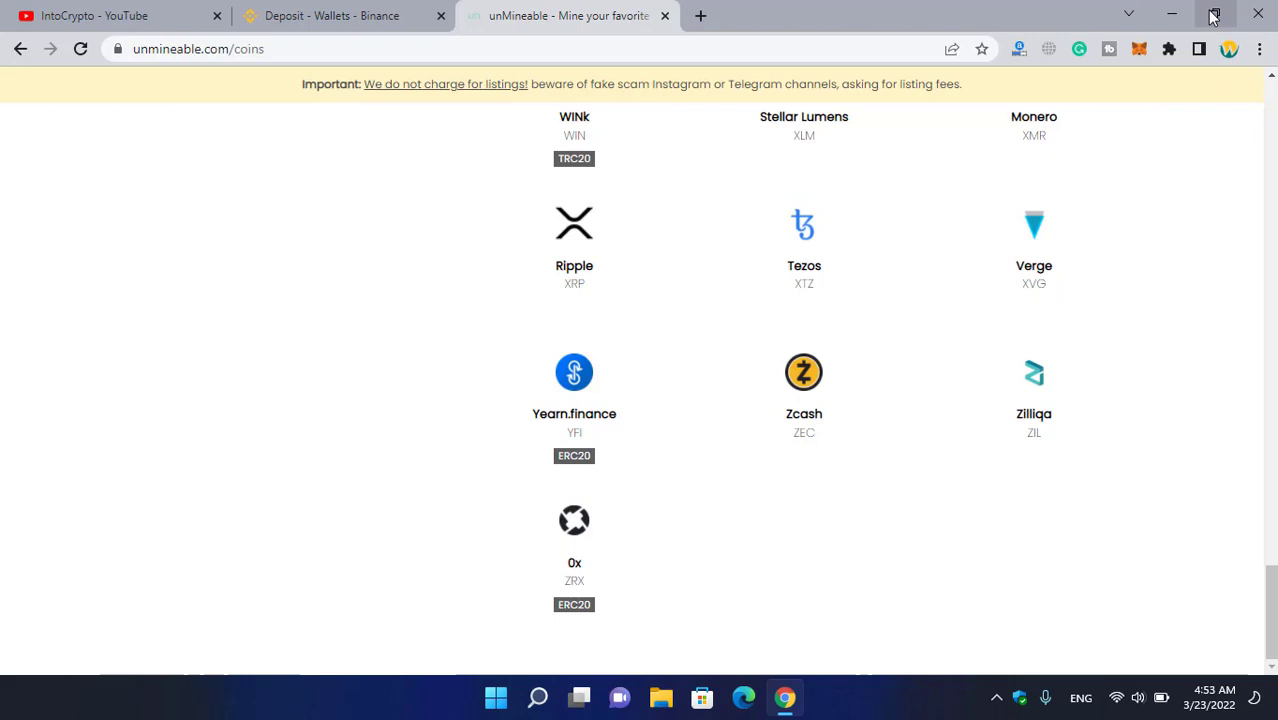
Minimize the browser and create a new desktop folder named ZRX
click(1176, 15)
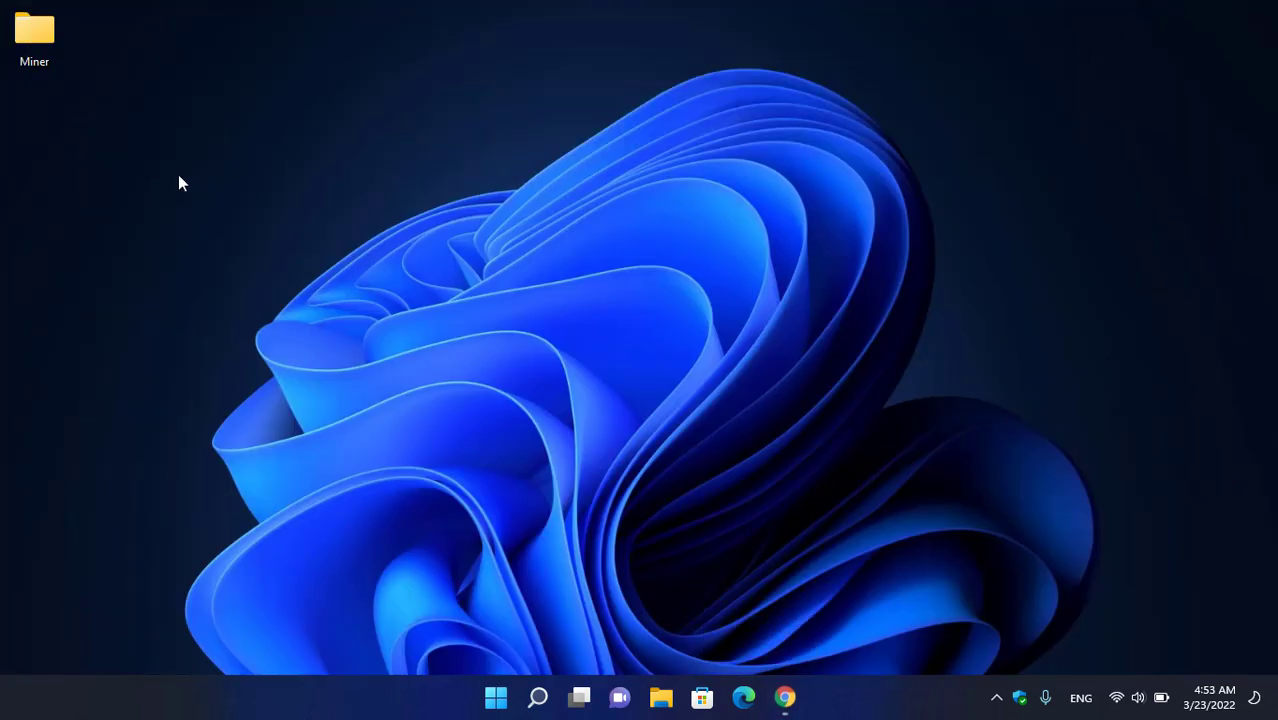
right_click(36, 132)
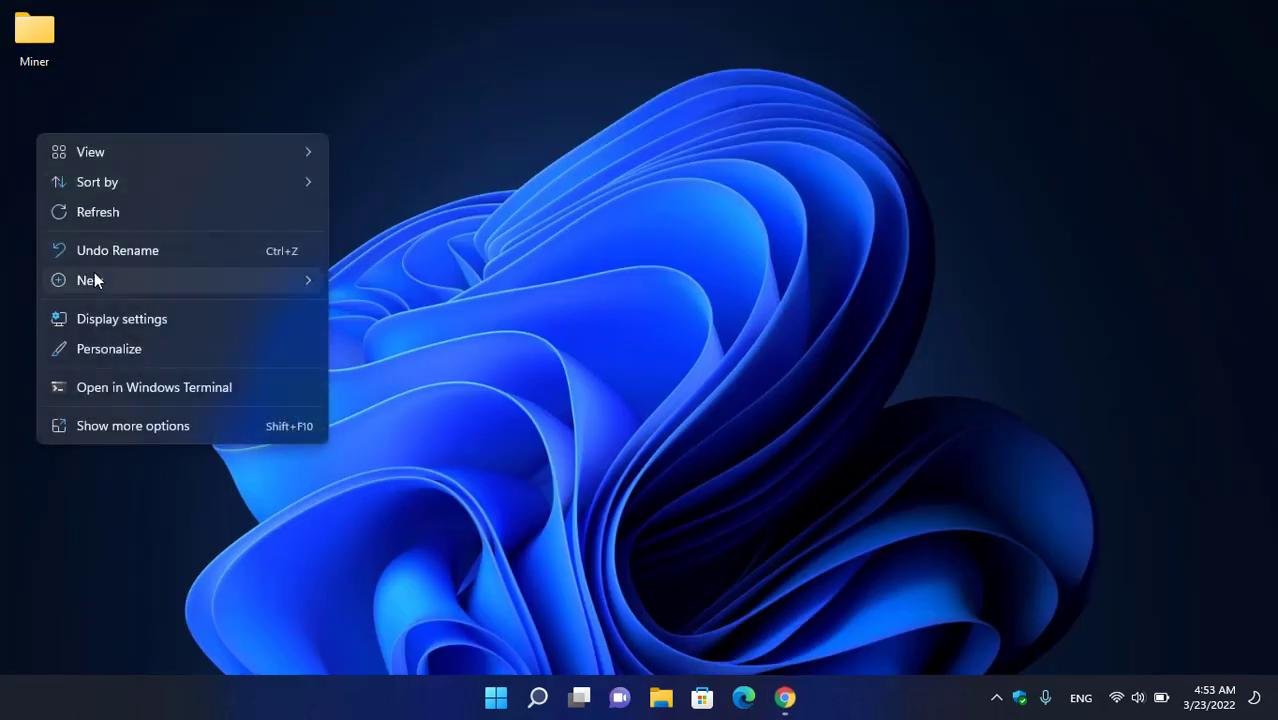
mouse_move(103, 280)
click(350, 284)
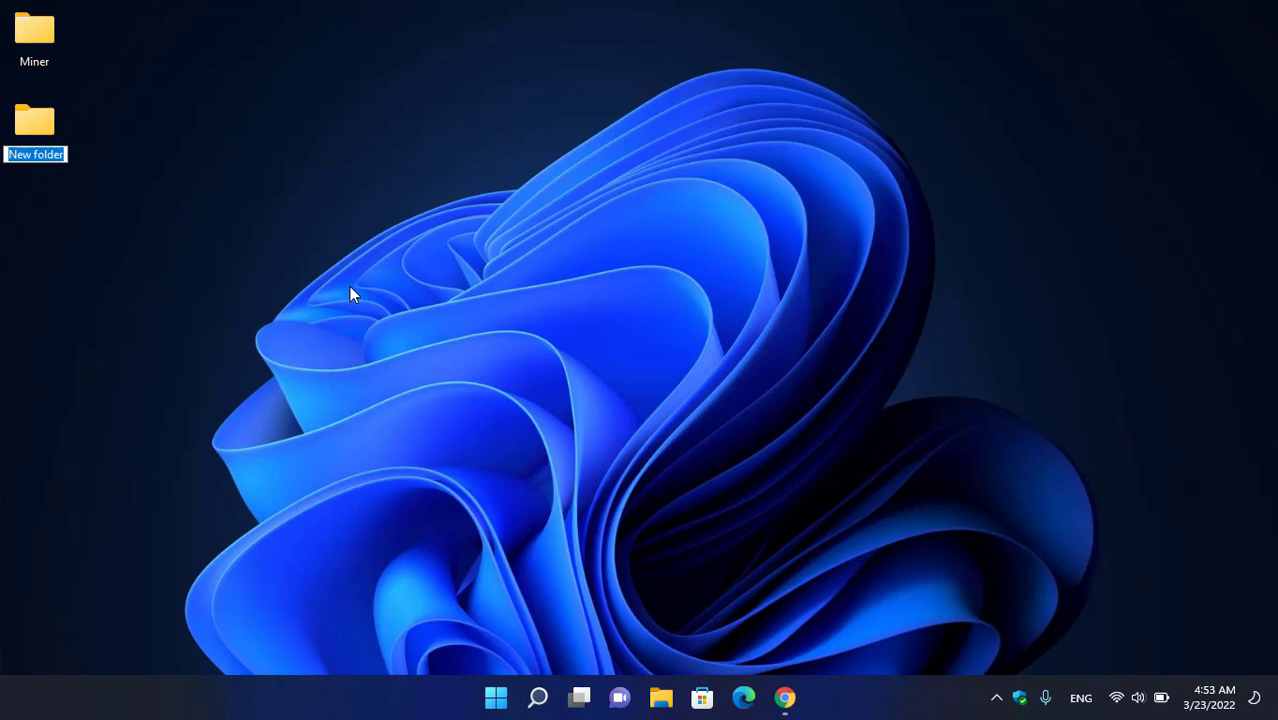
text(ZRX)
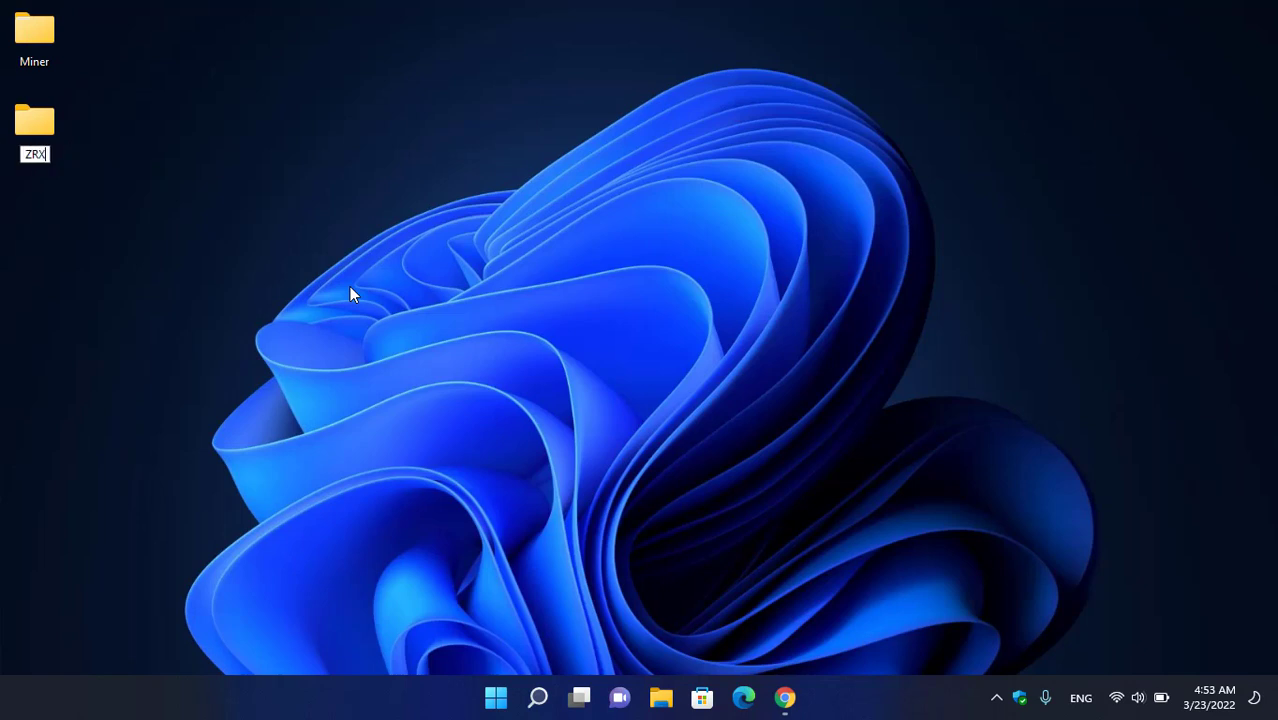
key(Return)
Open the Virus & threat protection settings in Windows Security
click(1026, 699)
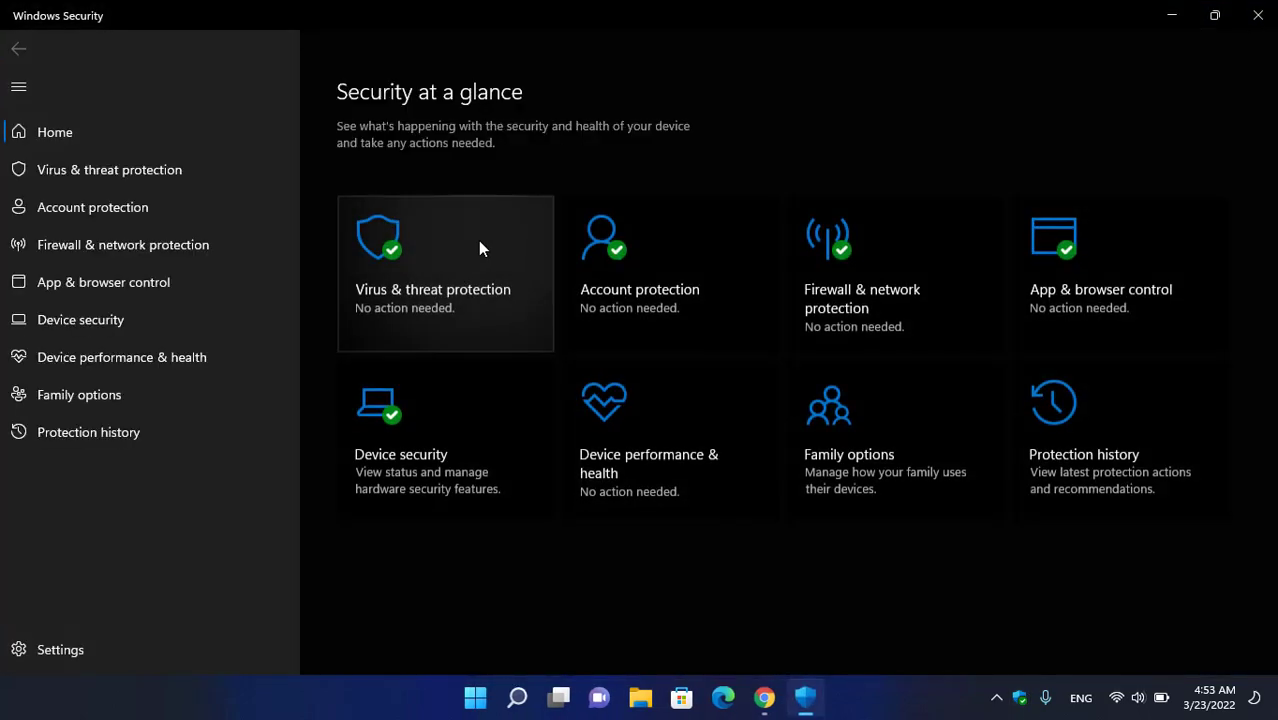
click(479, 248)
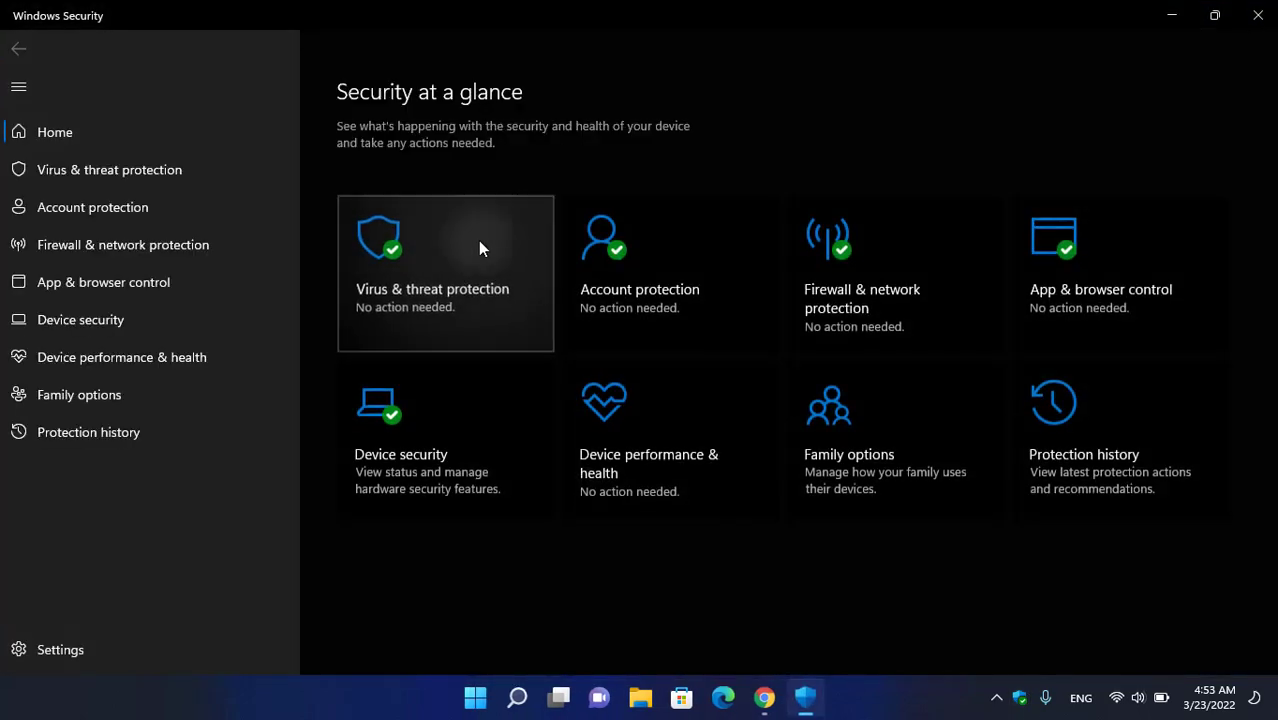
scroll(450, 300, down, 3)
click(380, 325)
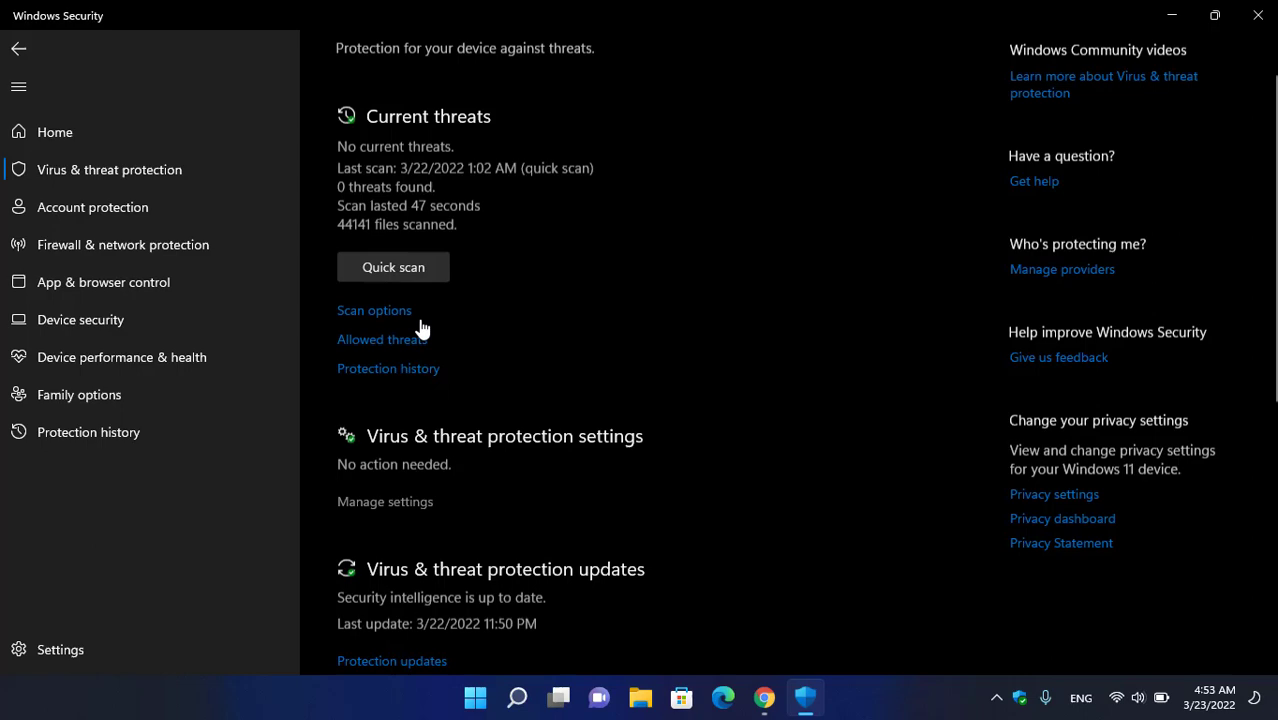
Go to Add or remove exclusions and start adding a Folder exclusion
scroll(414, 371, down, 5)
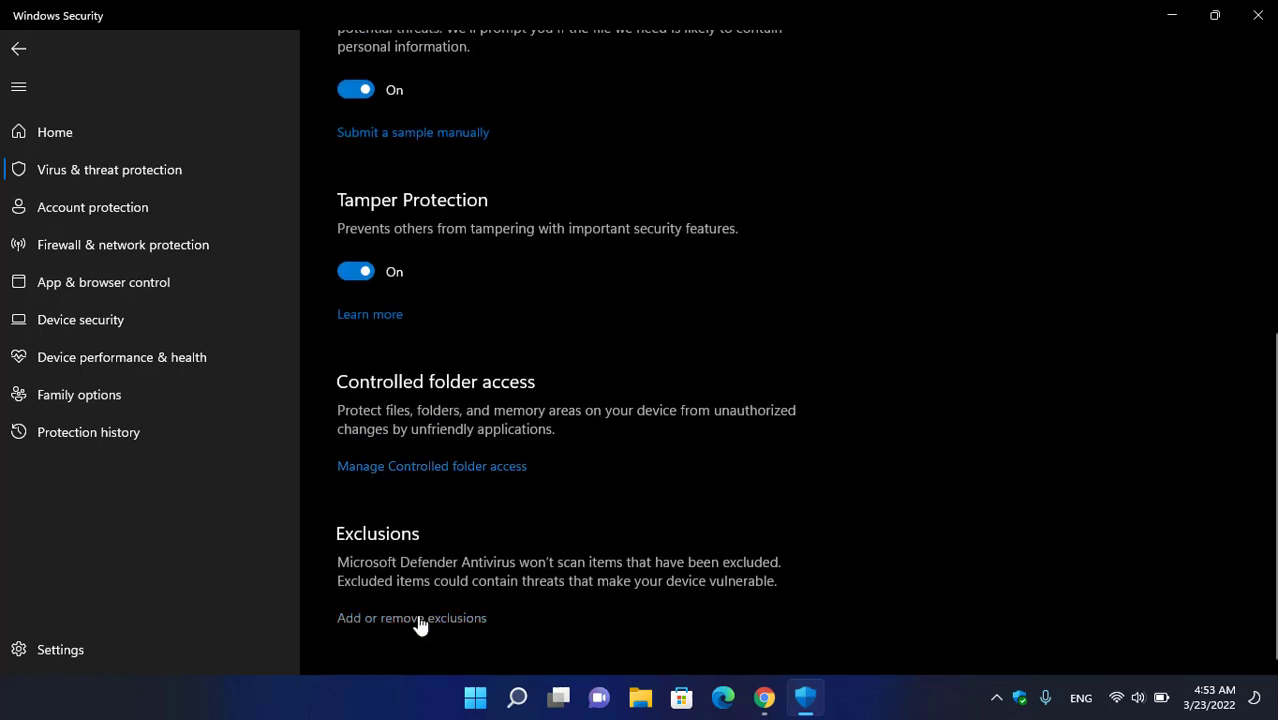
scroll(422, 624, up, 3)
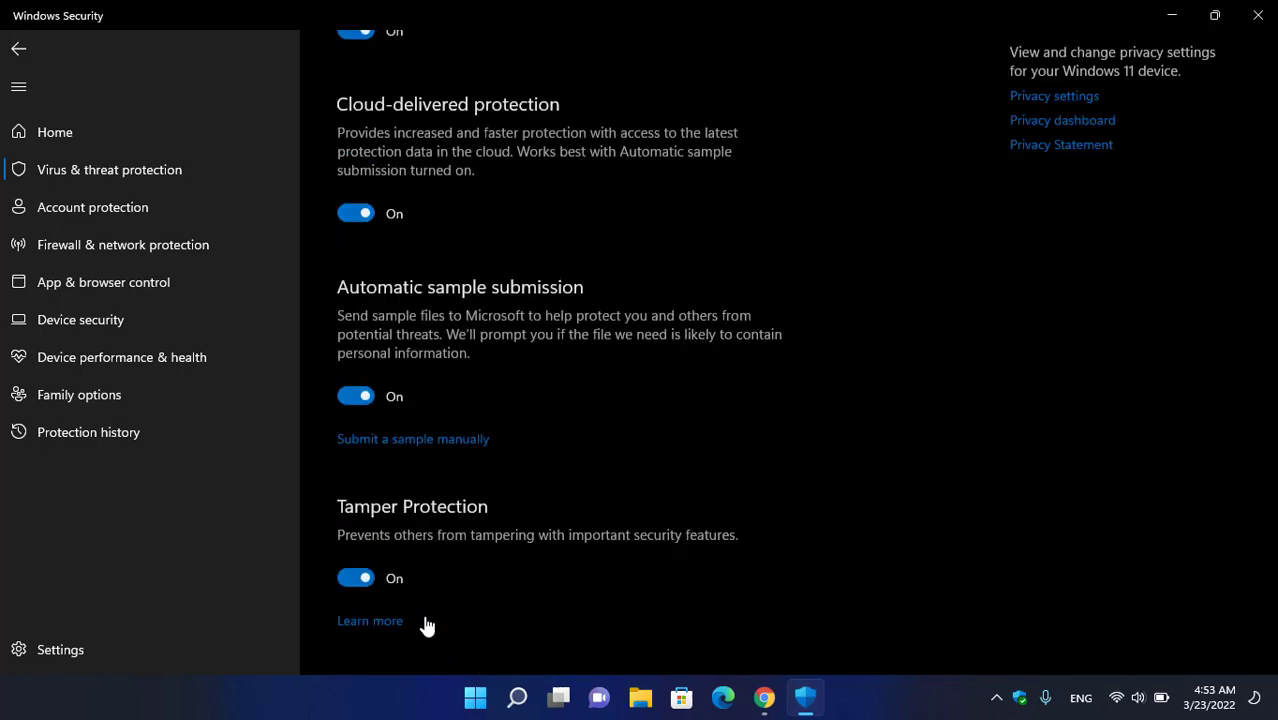
scroll(426, 625, down, 3)
click(430, 600)
click(439, 221)
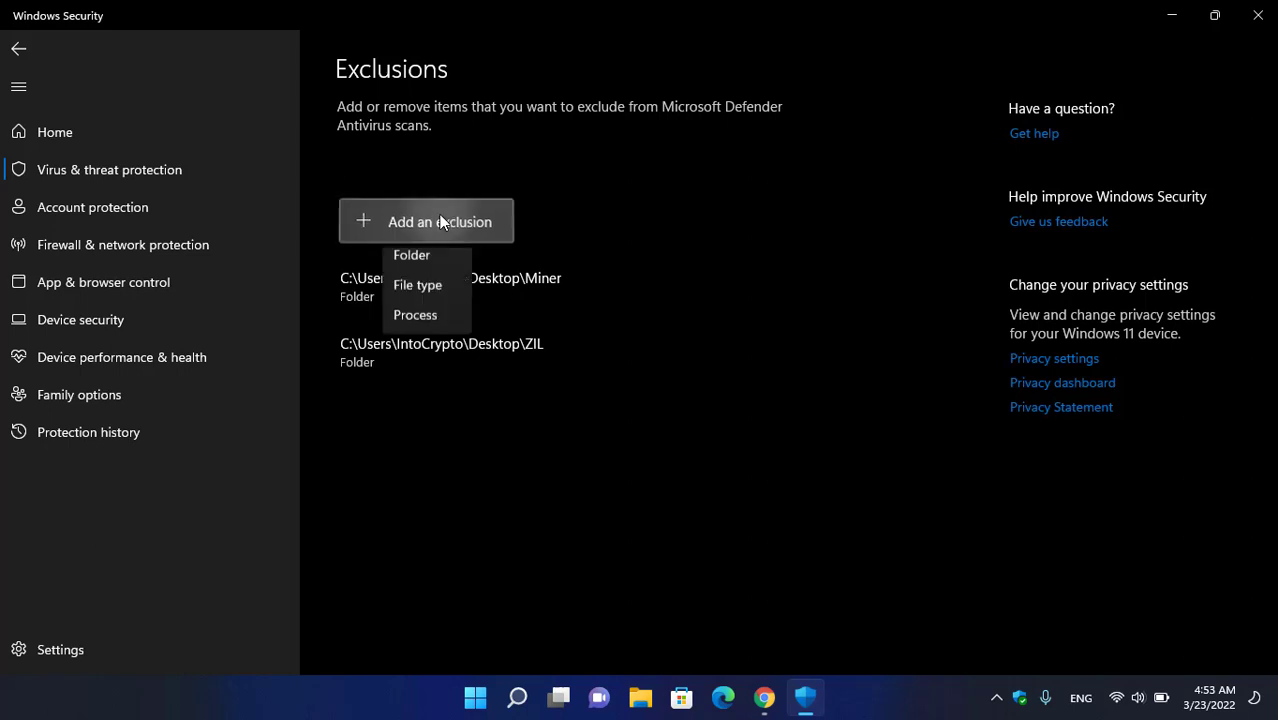
click(438, 290)
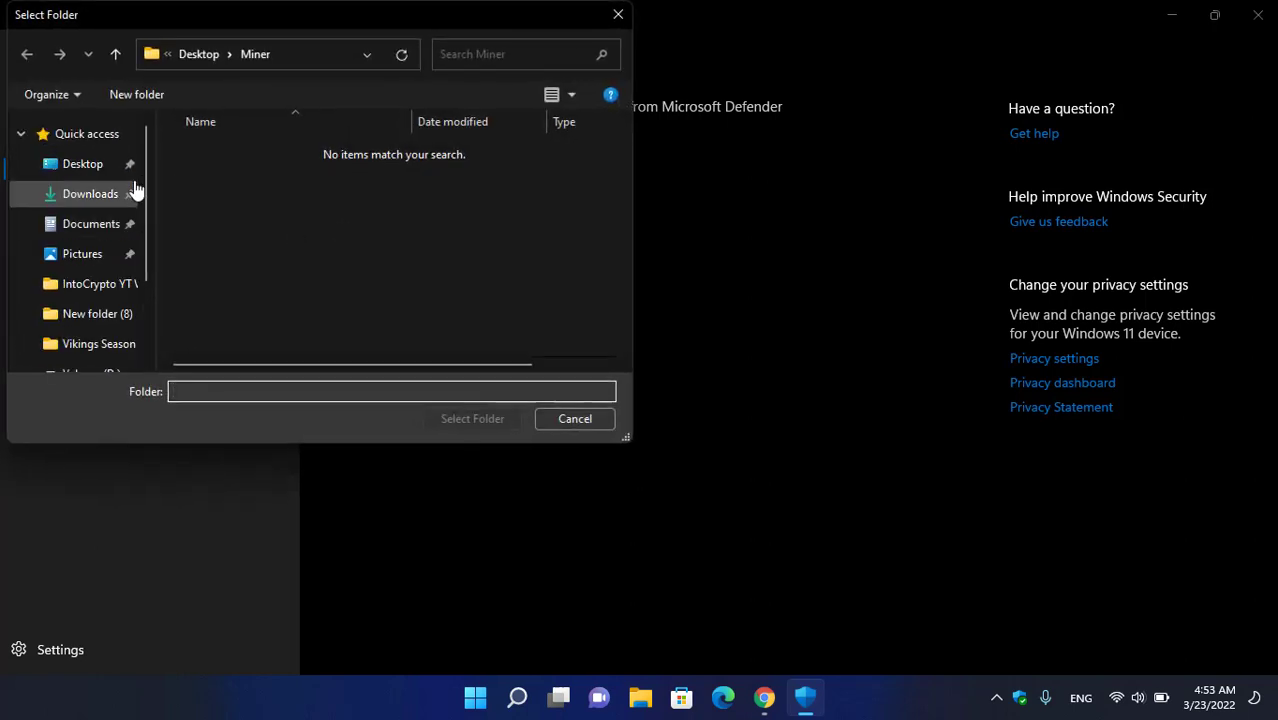
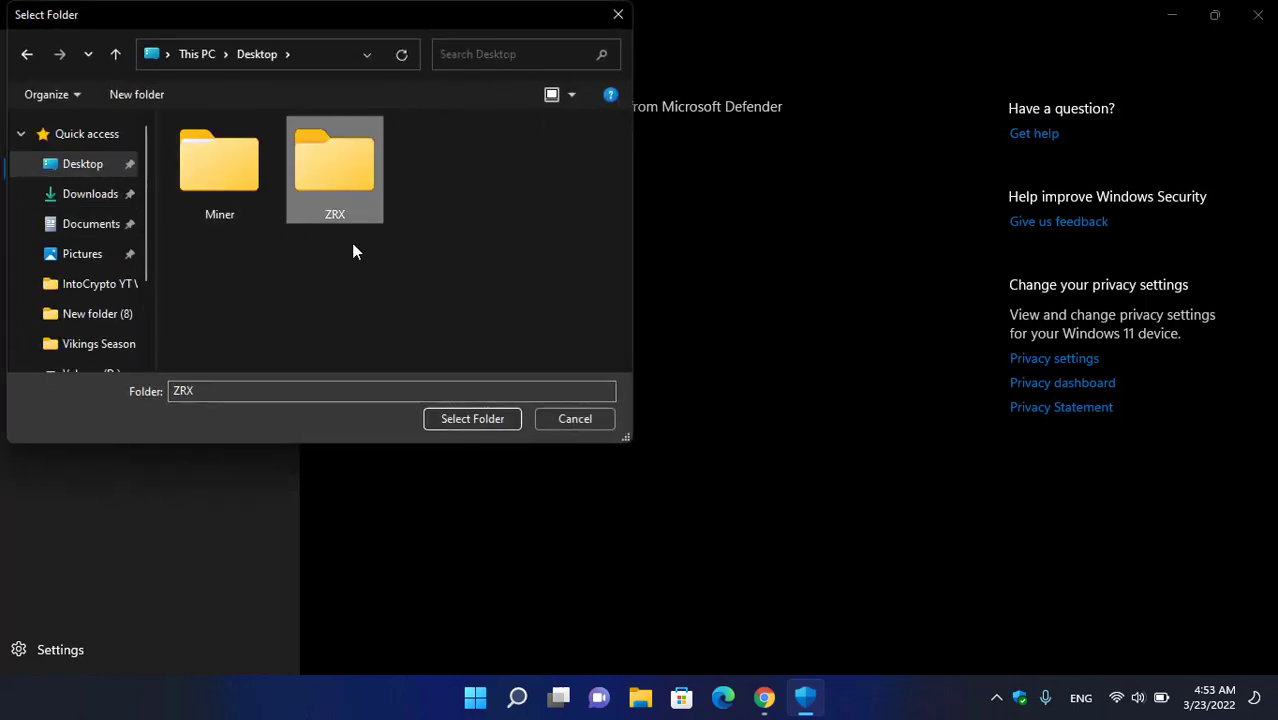
Add the desktop ZRX folder as a Microsoft Defender scan exclusion
click(456, 422)
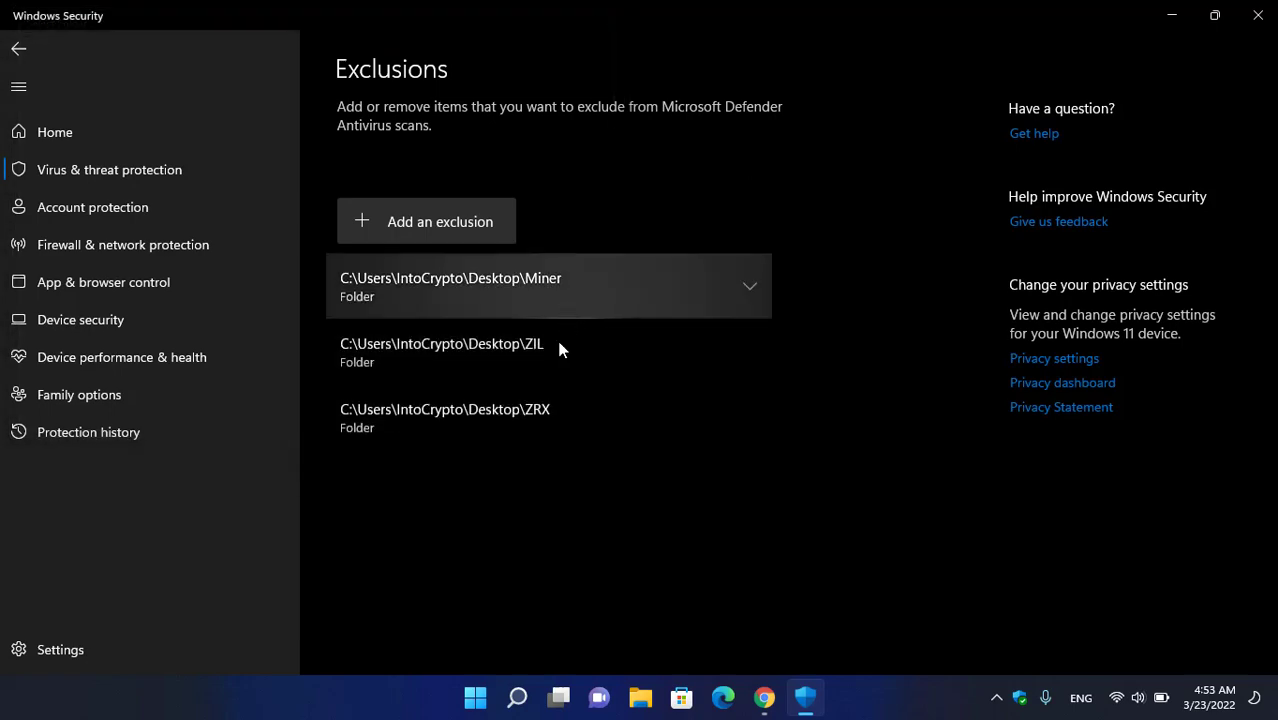
Close Windows Security and go to the unMineable miner download page in Chrome
click(1268, 10)
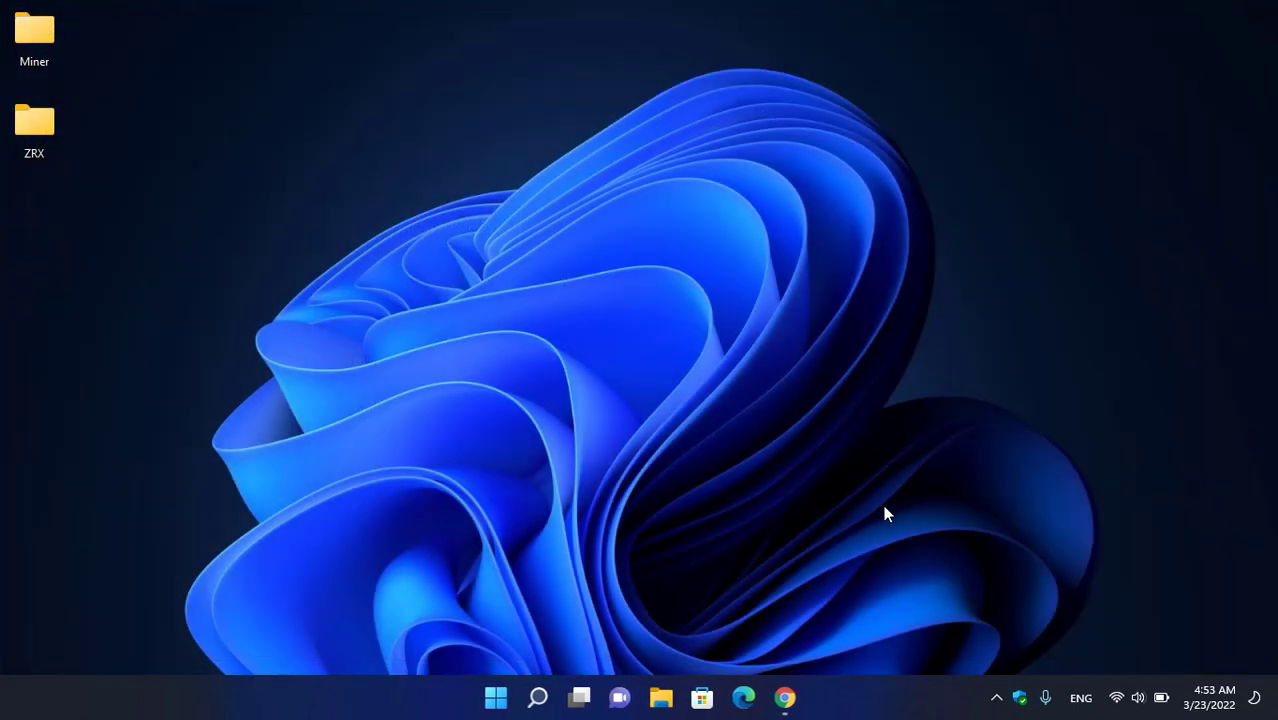
click(782, 695)
scroll(661, 273, up, 10)
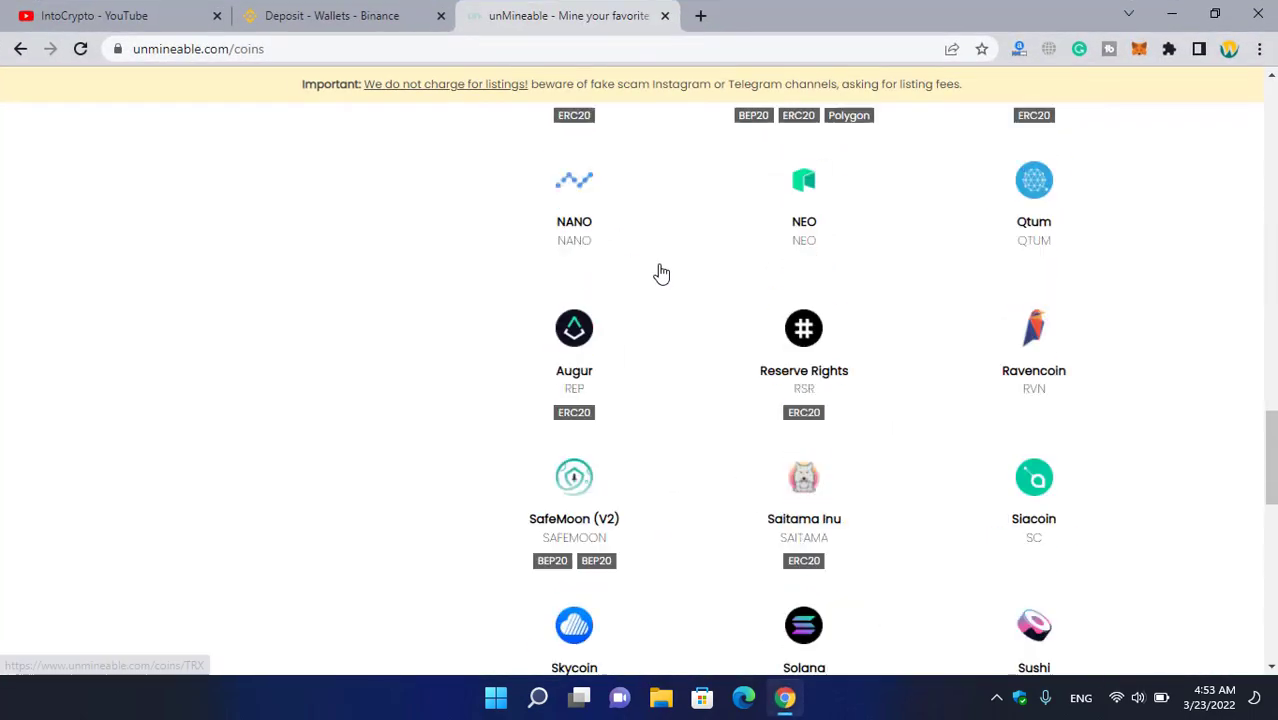
scroll(661, 273, up, 15)
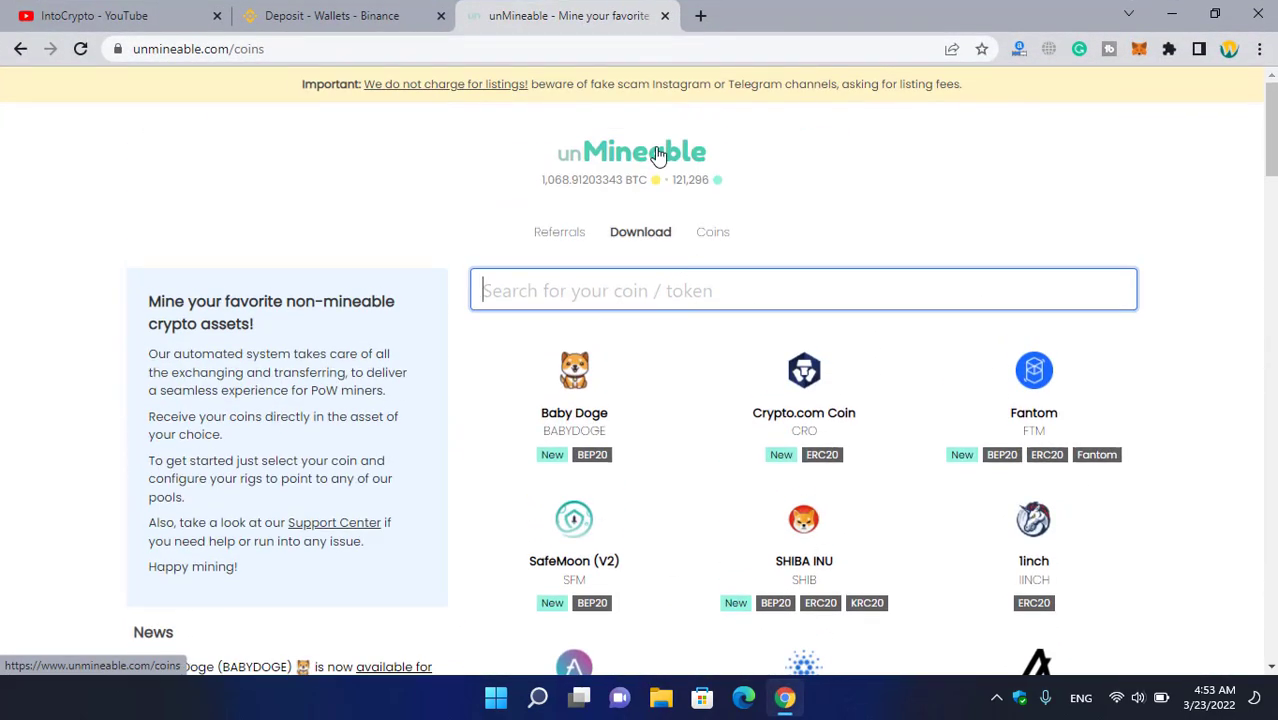
click(645, 231)
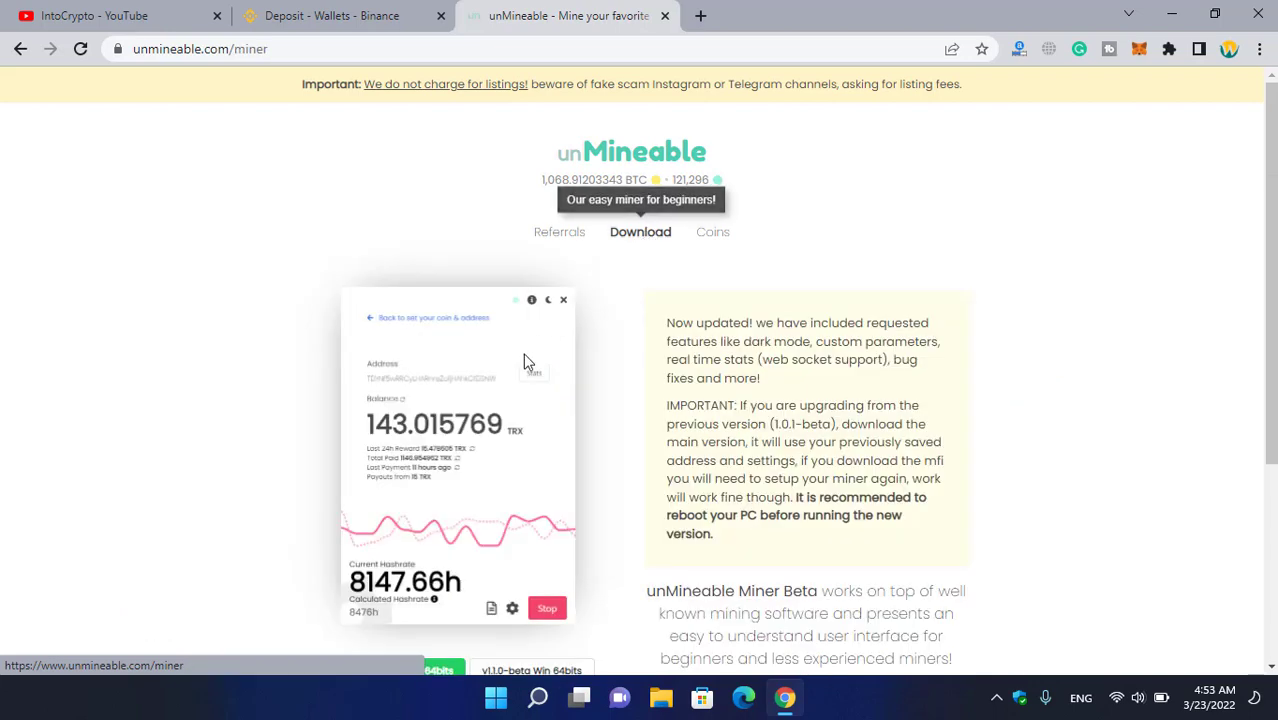
Bring up the link options for the full miner download, then minimize the browser
scroll(527, 362, down, 3)
right_click(430, 395)
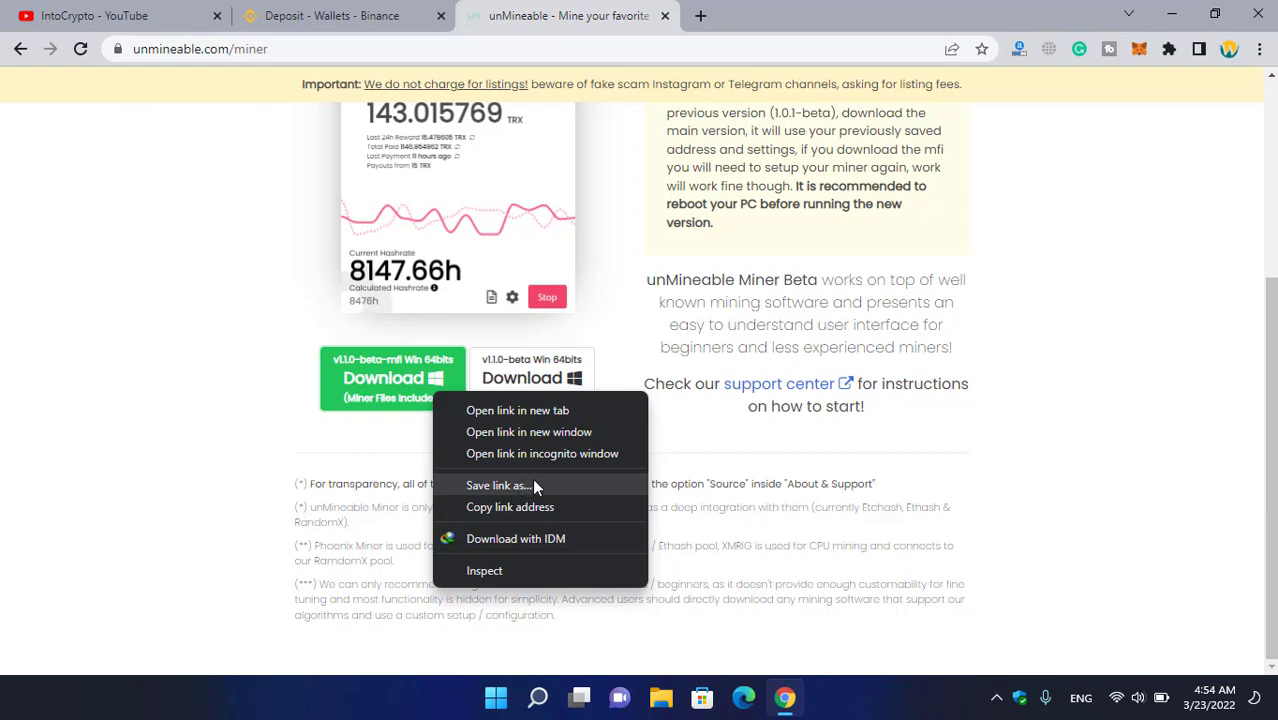
click(1176, 18)
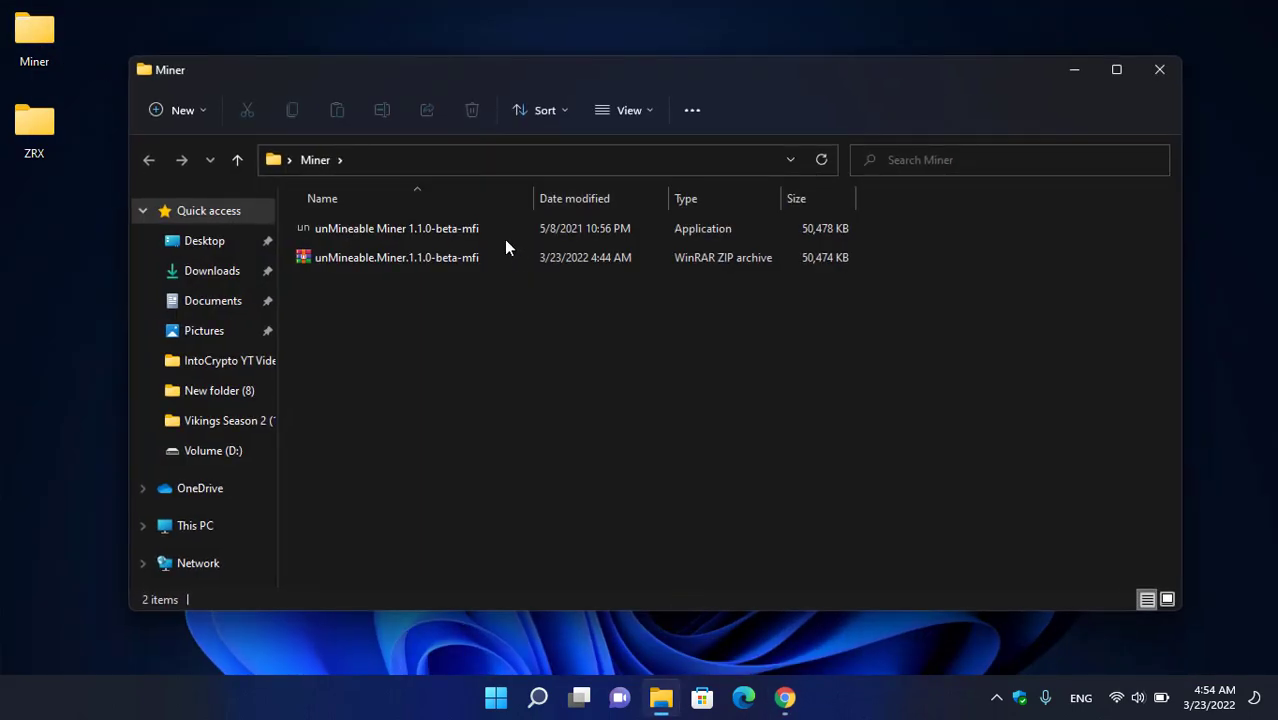
Copy the unMineable miner ZIP from the Miner folder into the ZRX folder
right_click(492, 257)
click(464, 264)
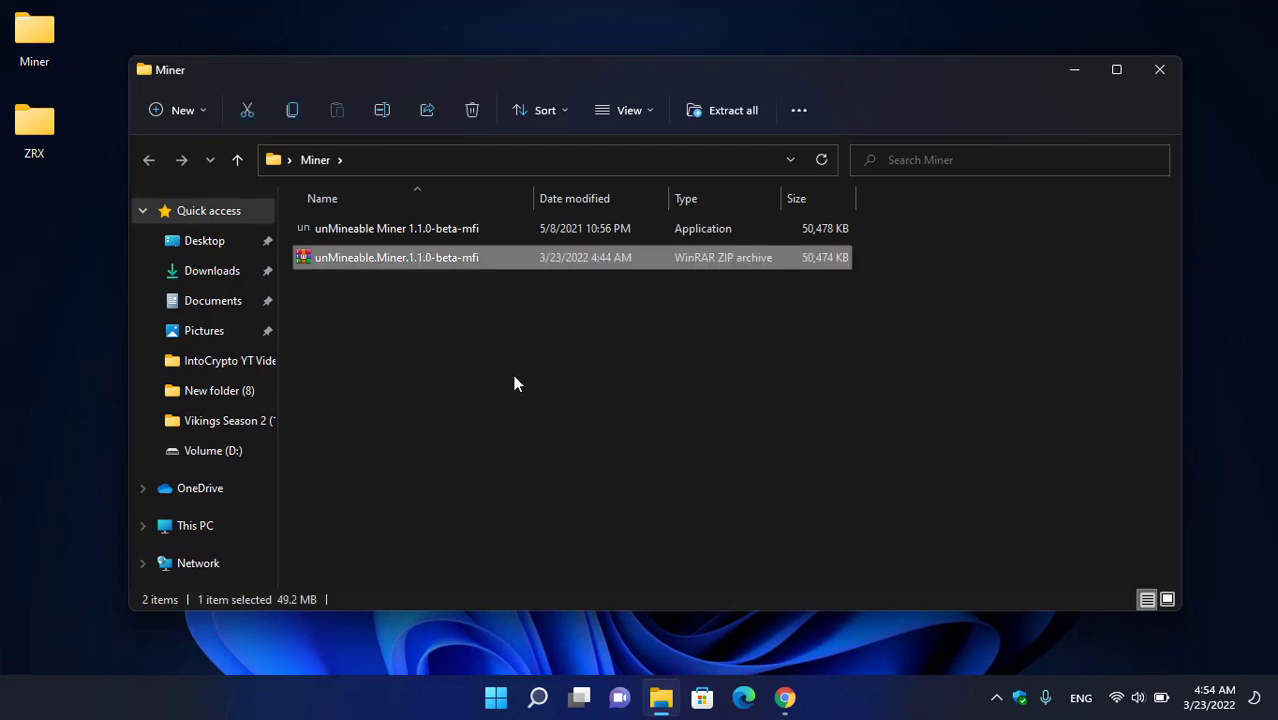
right_click(464, 264)
click(535, 287)
click(1160, 70)
double_click(12, 128)
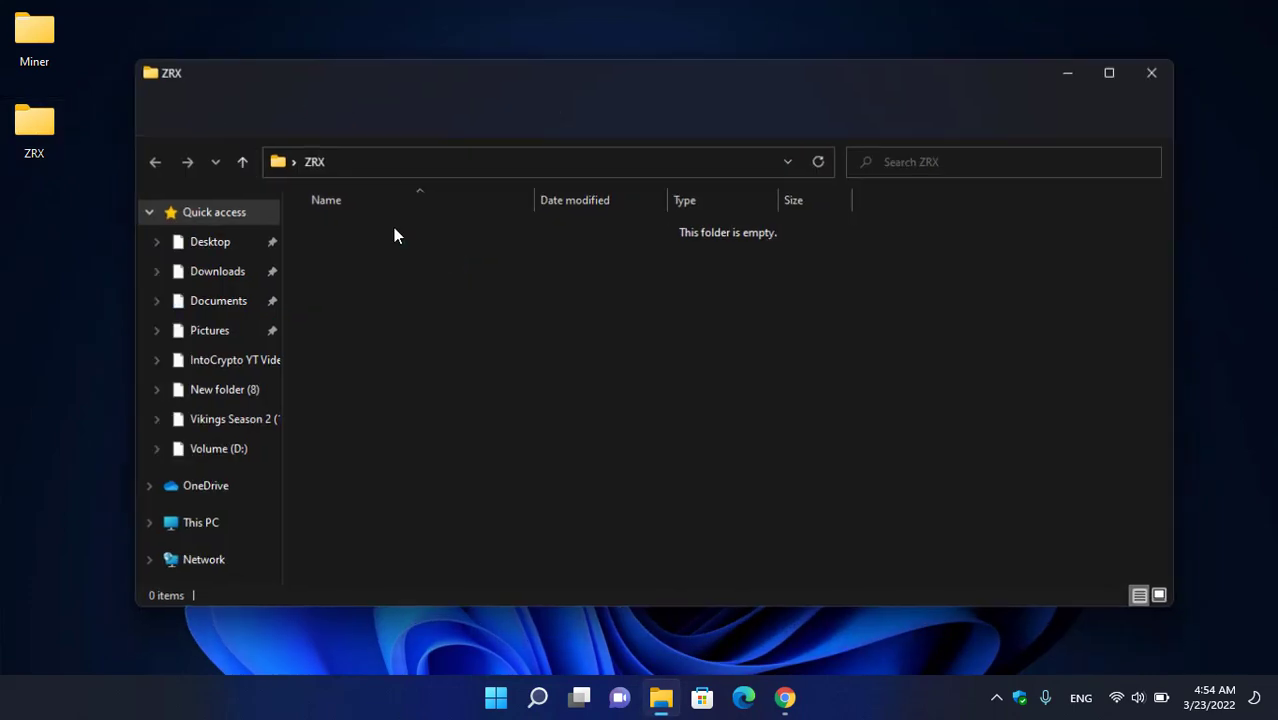
right_click(506, 275)
click(535, 293)
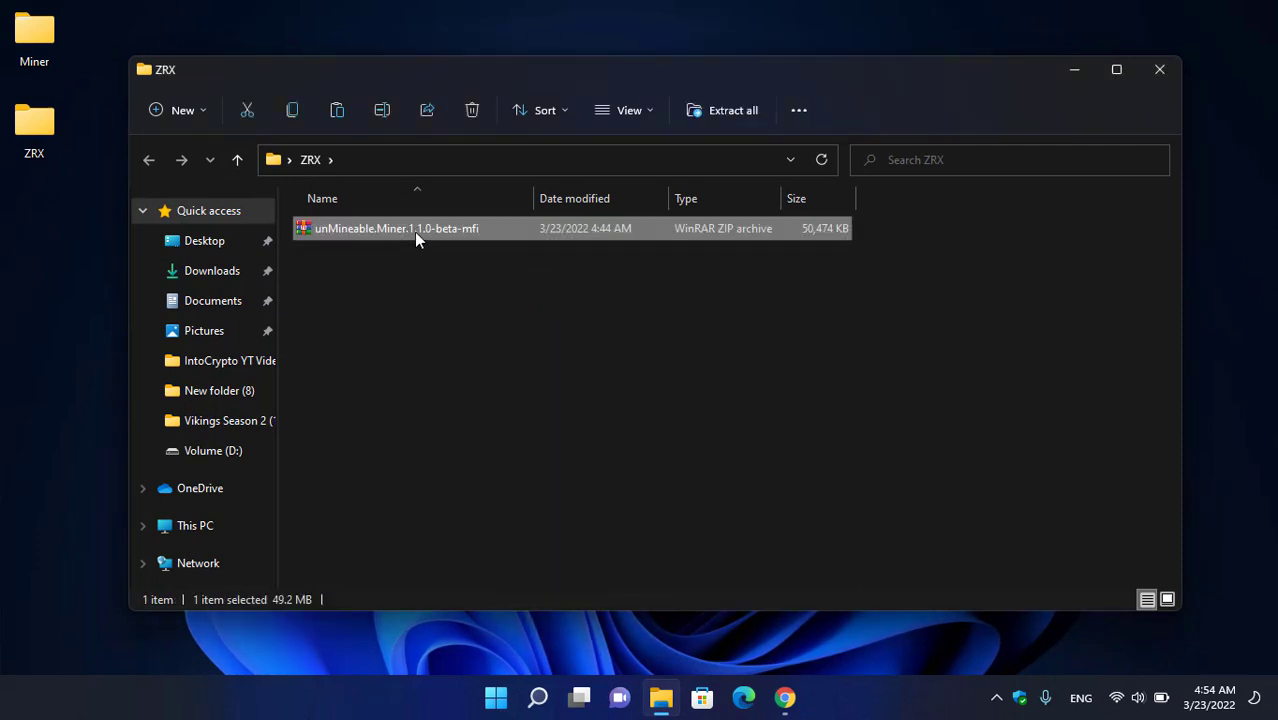
Extract the miner ZIP into the ZRX folder and launch the extracted unMineable Miner
right_click(418, 232)
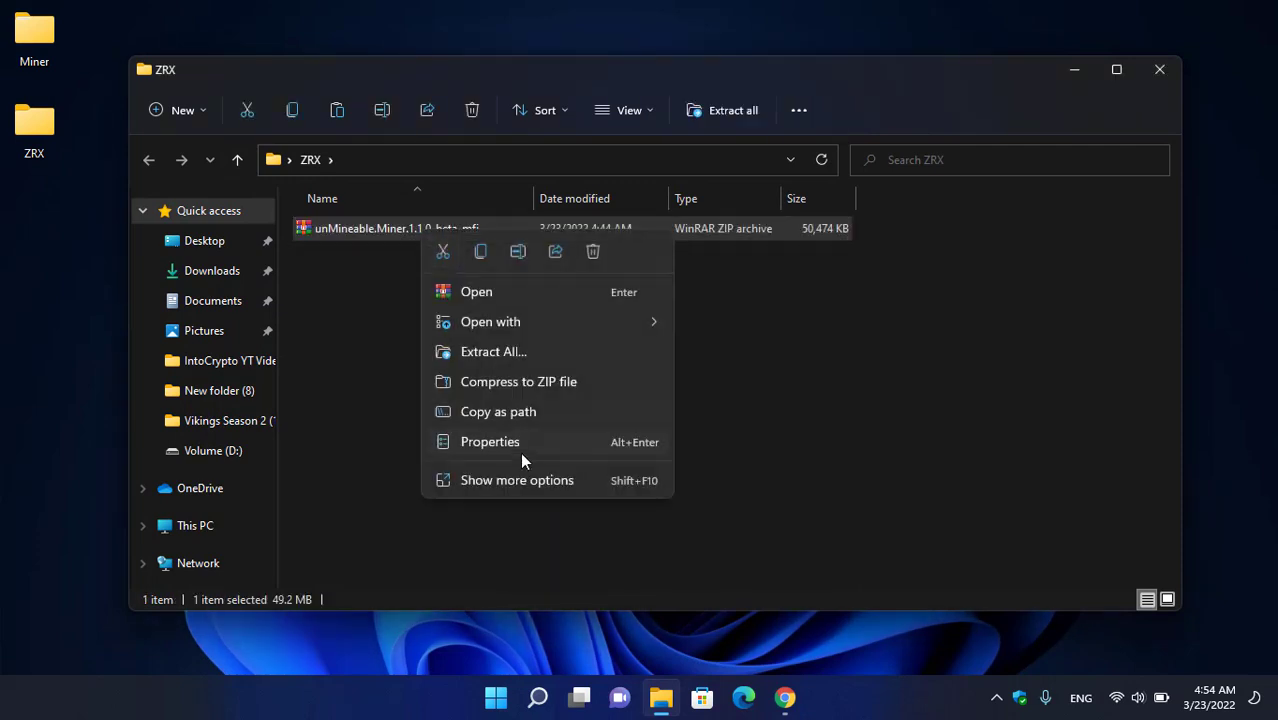
click(519, 483)
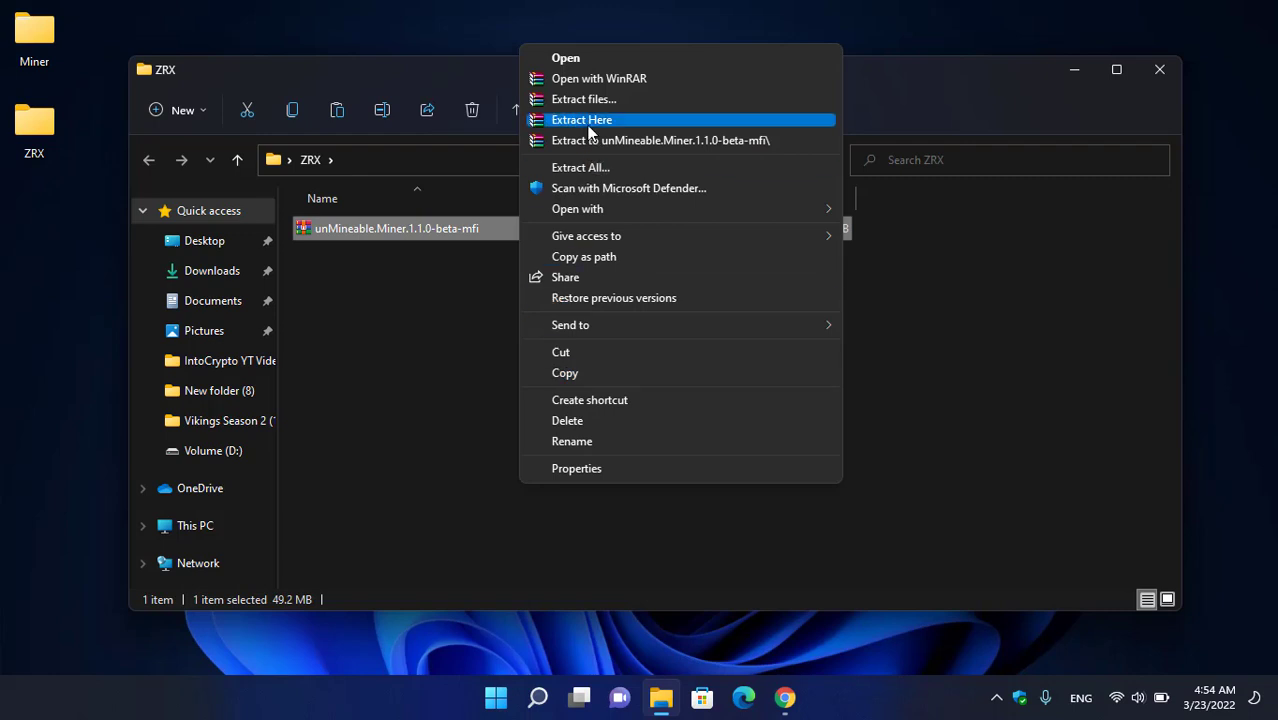
click(589, 121)
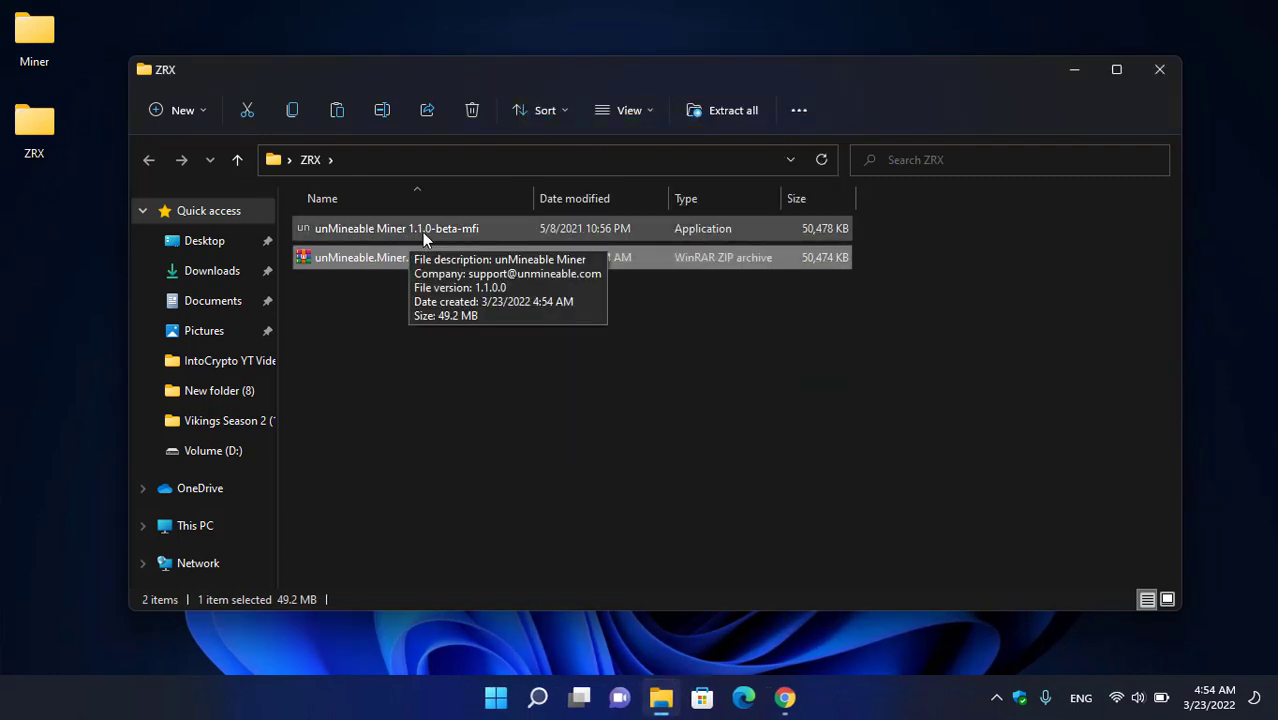
double_click(428, 230)
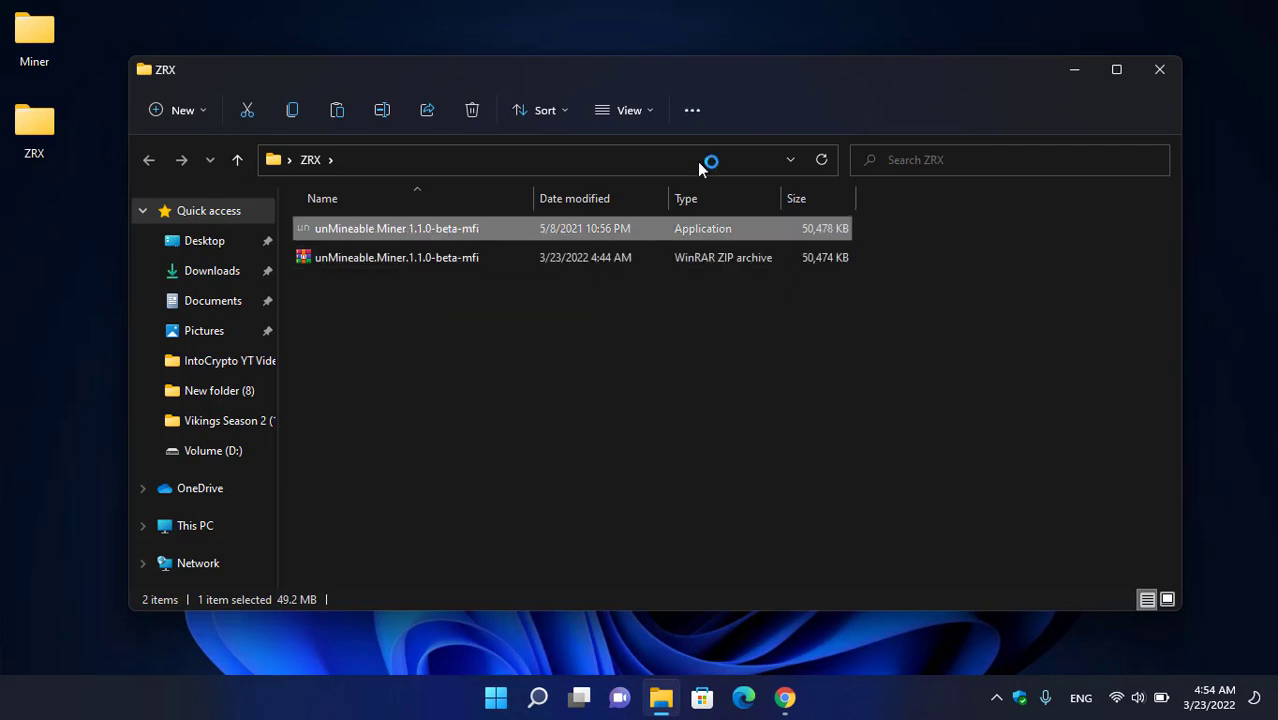
Get past the miner's welcome screen and choose CPU as the mining hardware
click(1073, 69)
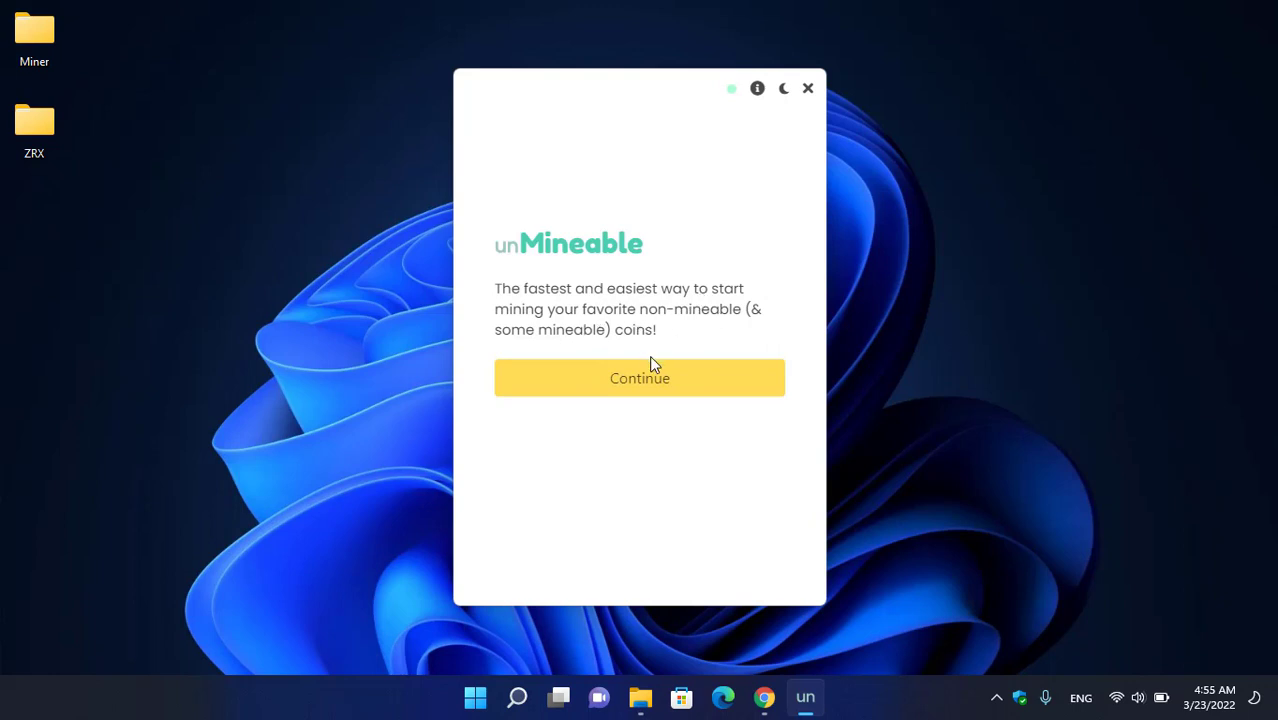
click(663, 385)
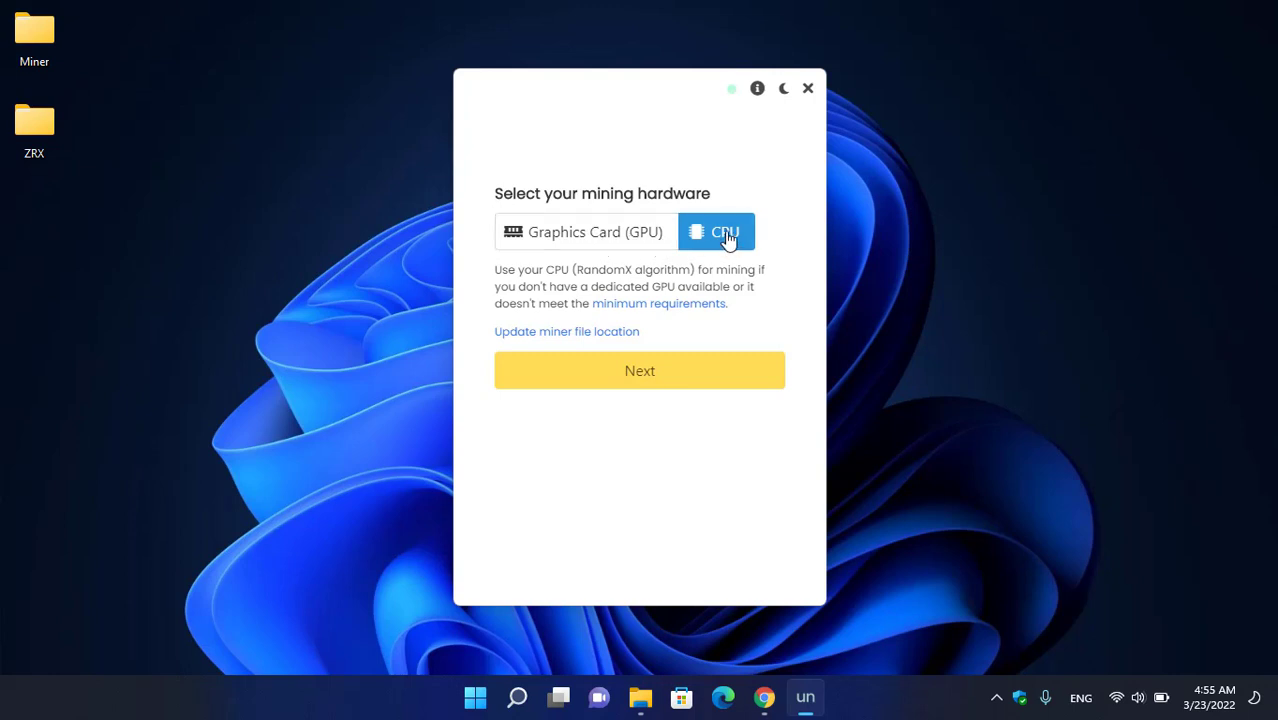
click(700, 376)
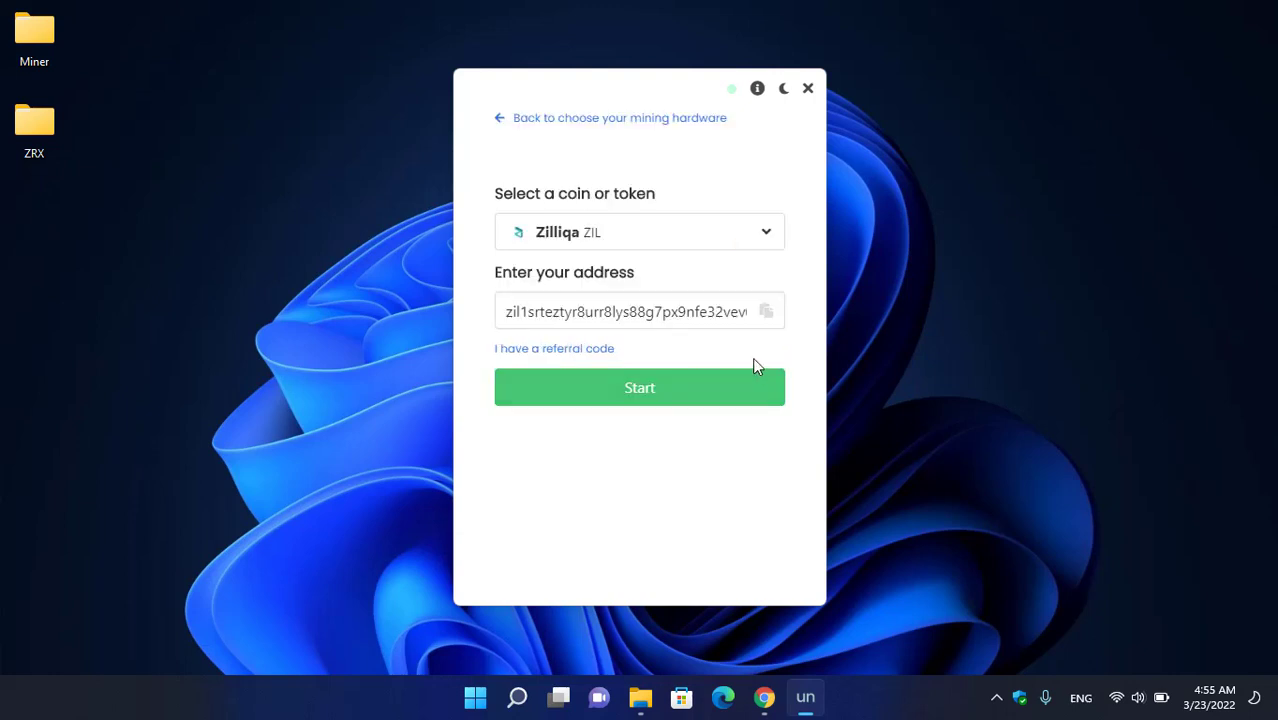
Choose 0x ZRX as the coin and delete the invalid ZIL address
click(602, 233)
text(zrx)
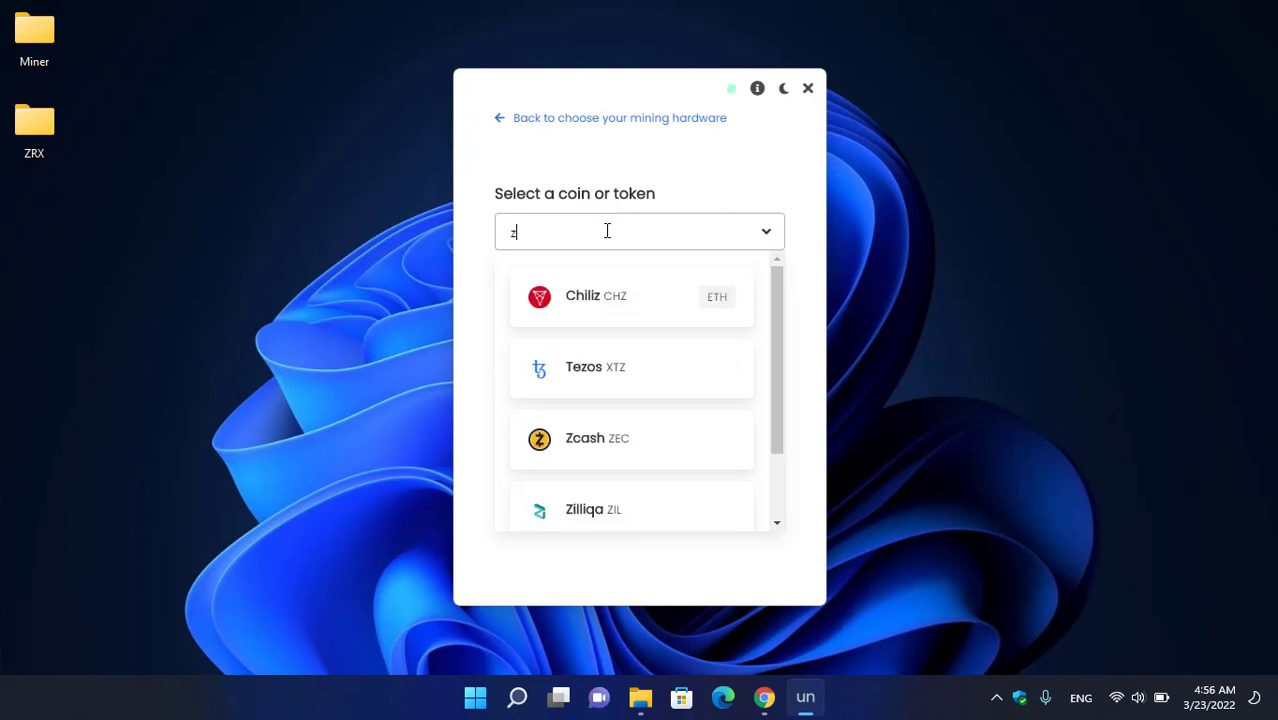
click(617, 295)
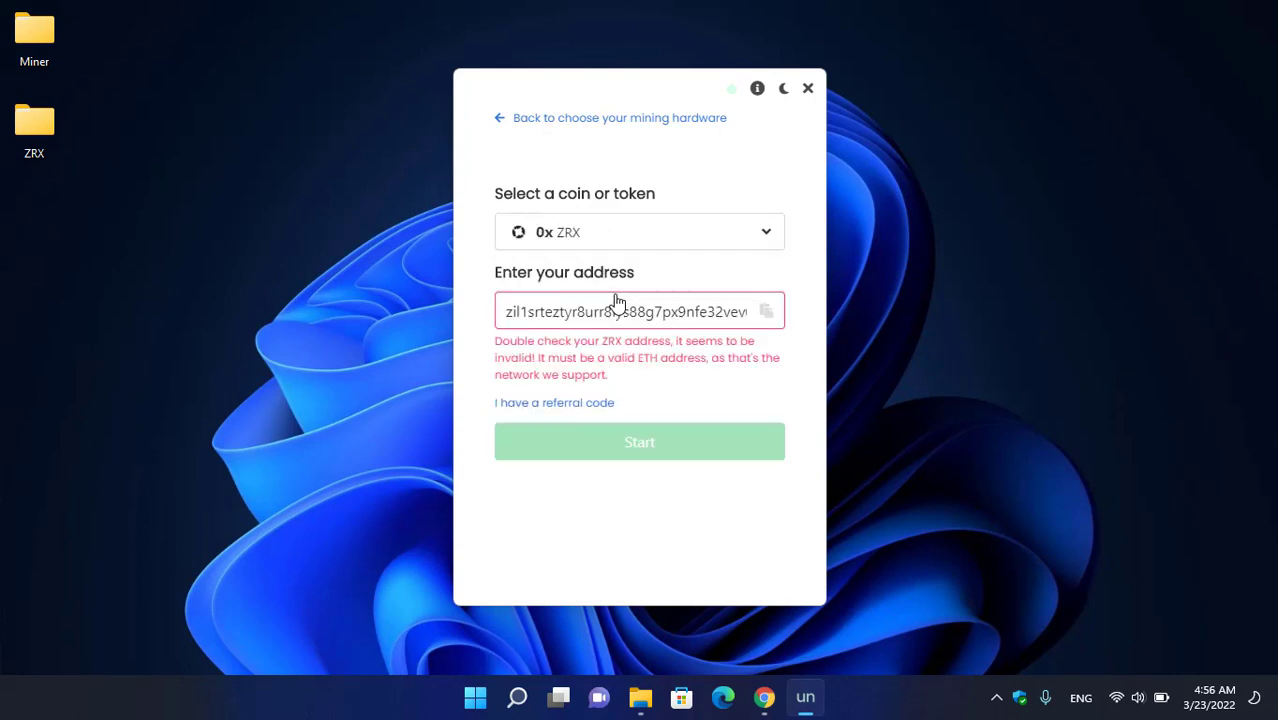
double_click(614, 308)
key(BackSpace)
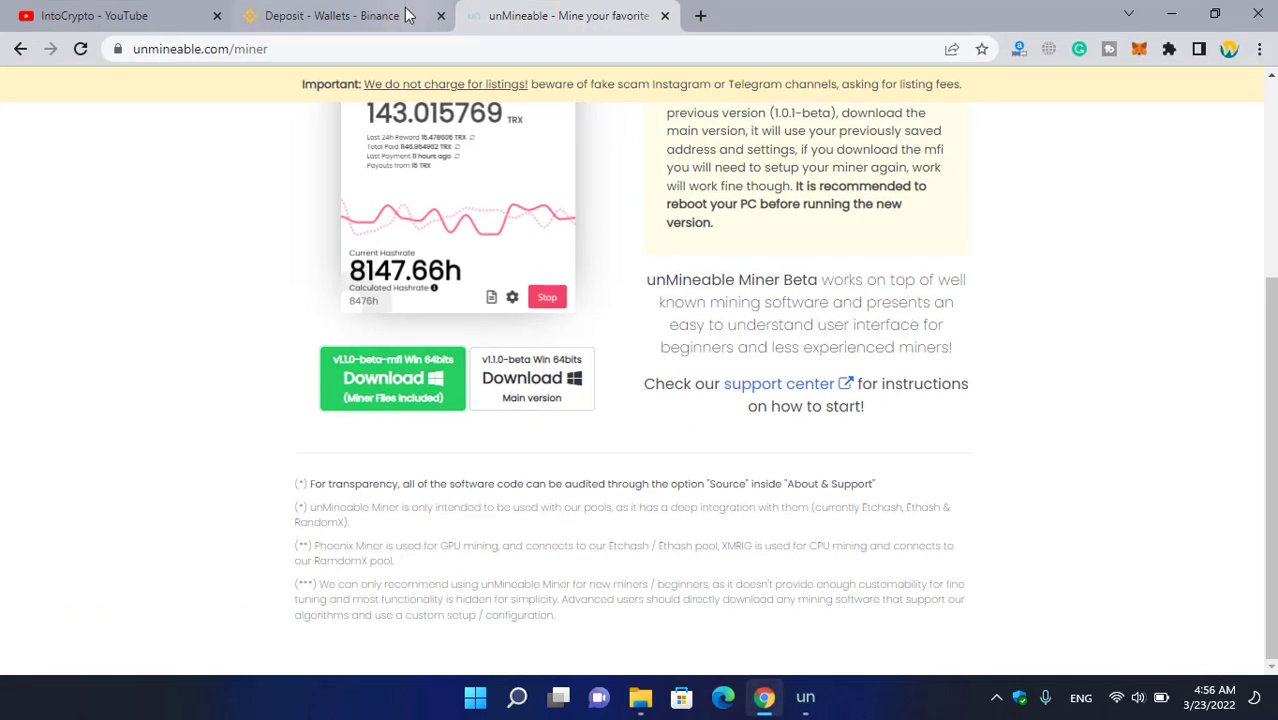
Copy the ZRX deposit address from Binance's Deposit Crypto page and return to the miner
click(407, 14)
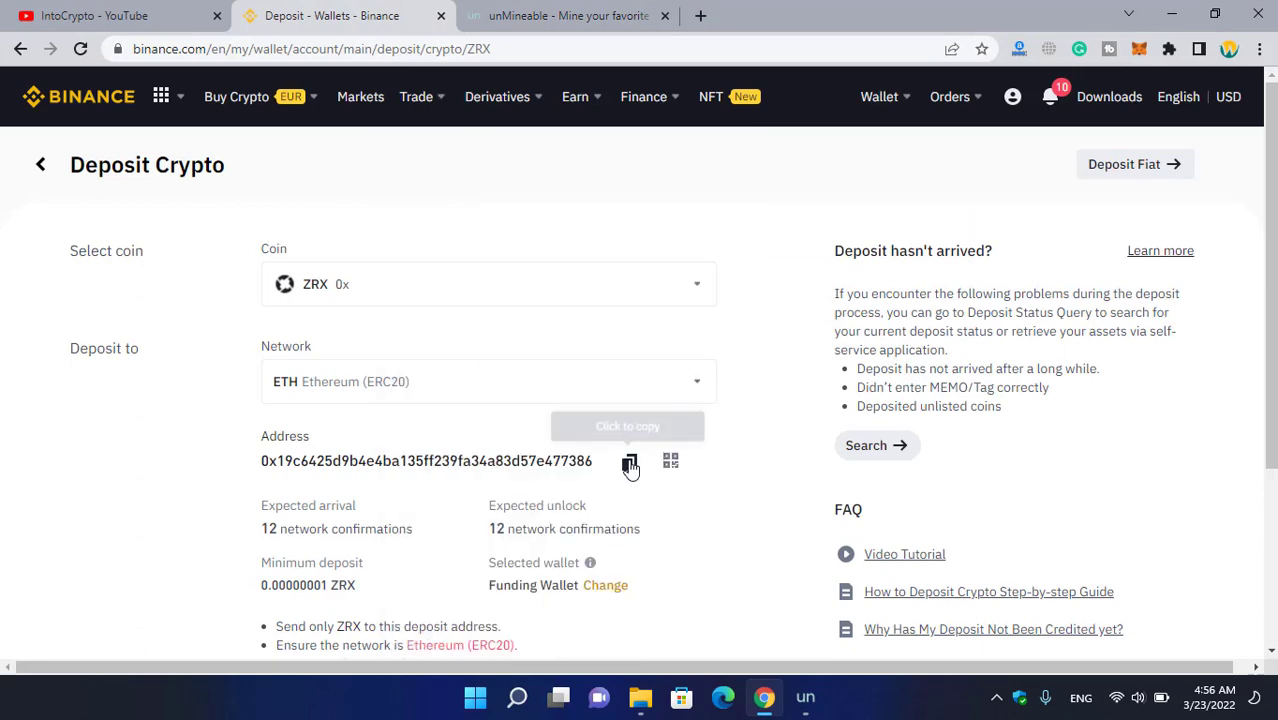
click(630, 463)
click(1171, 14)
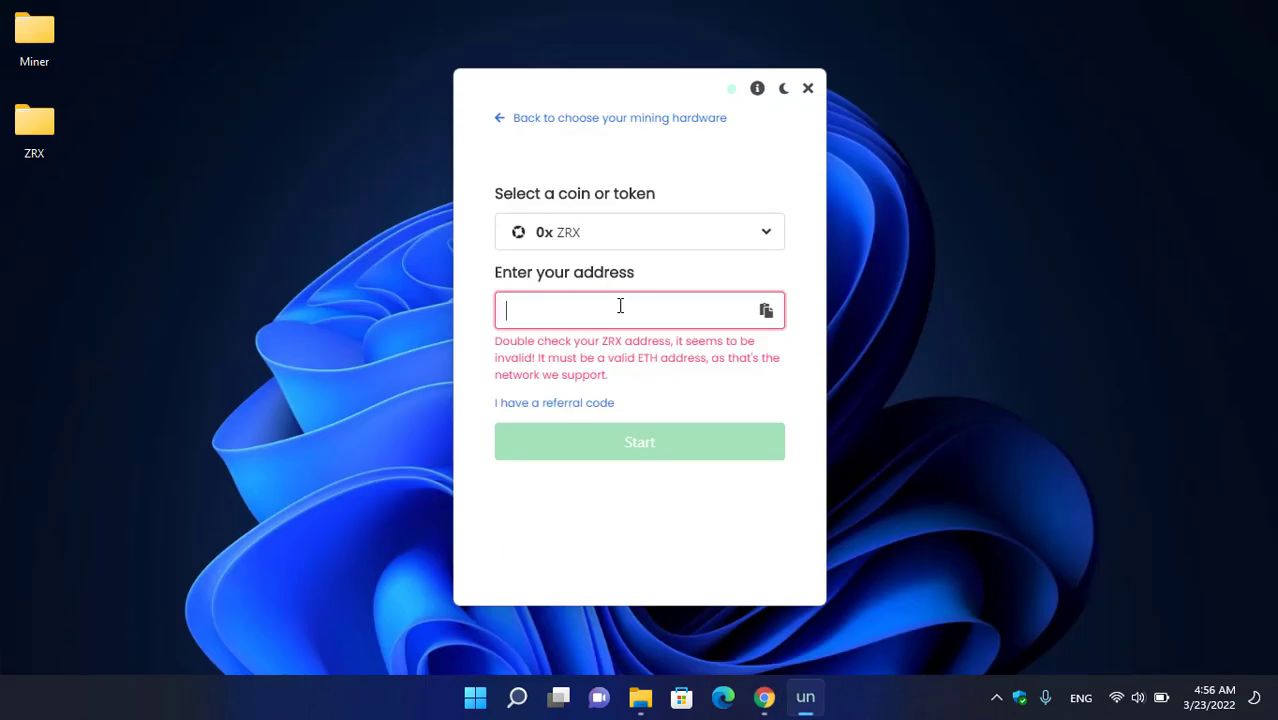
Paste the Binance ZRX deposit address into the address field and start mining
key(ctrl+v)
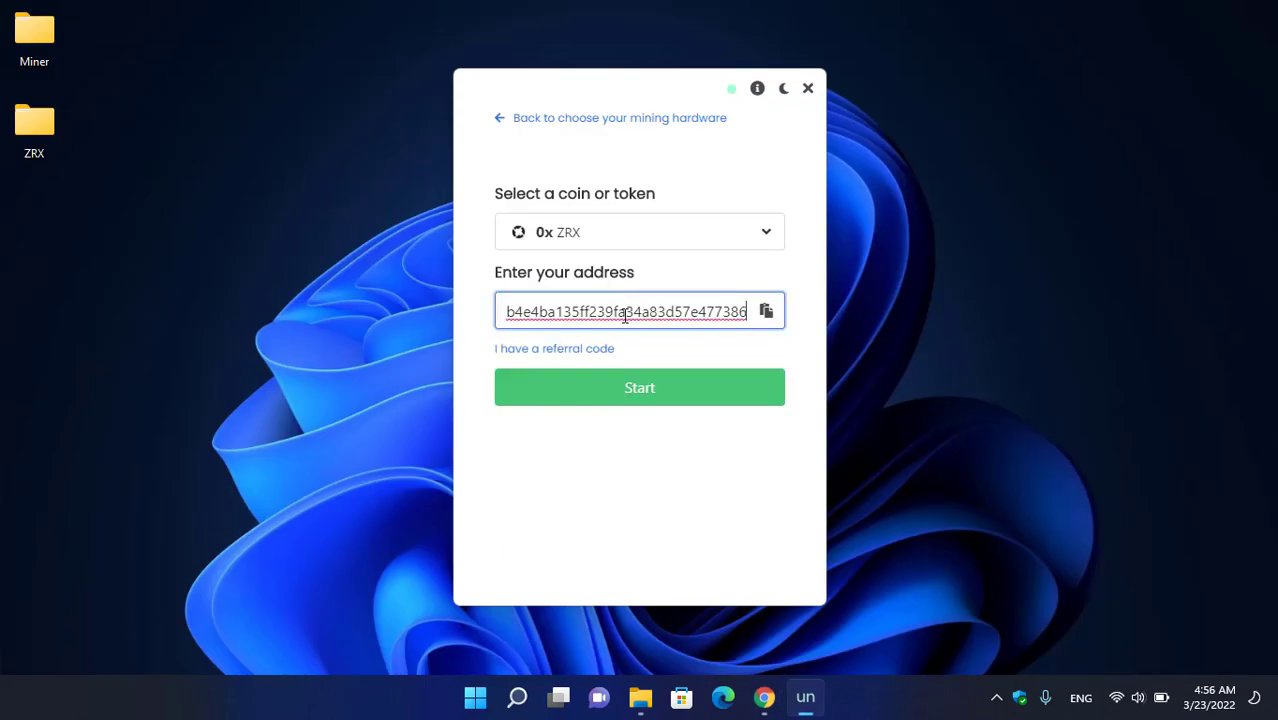
click(685, 393)
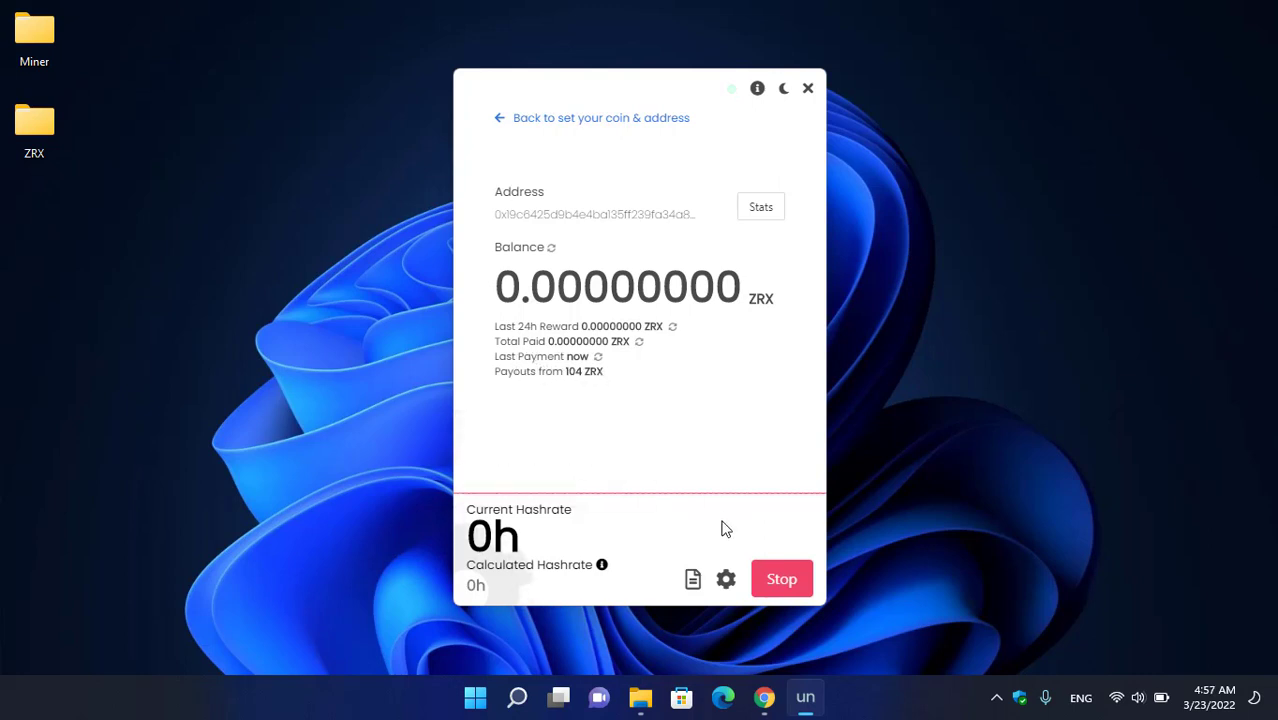
Save & Restart the advanced mining settings and check the rising current hashrate
click(726, 579)
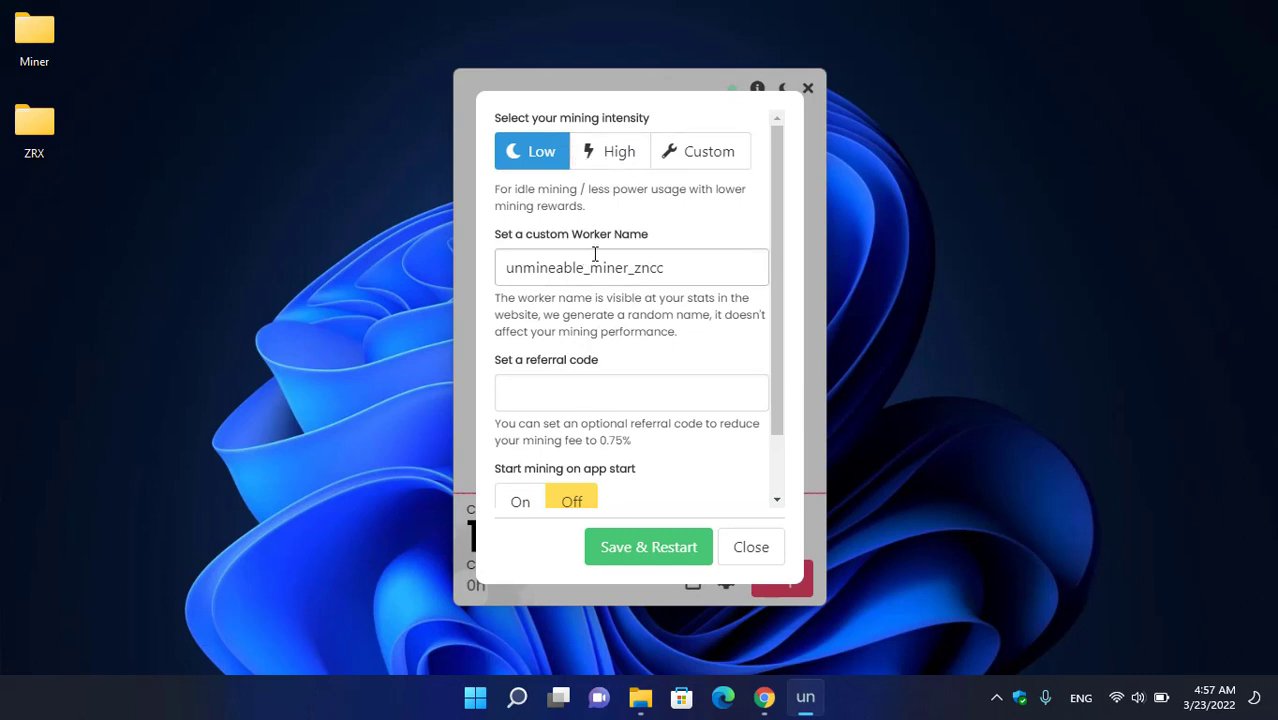
scroll(677, 277, down, 1)
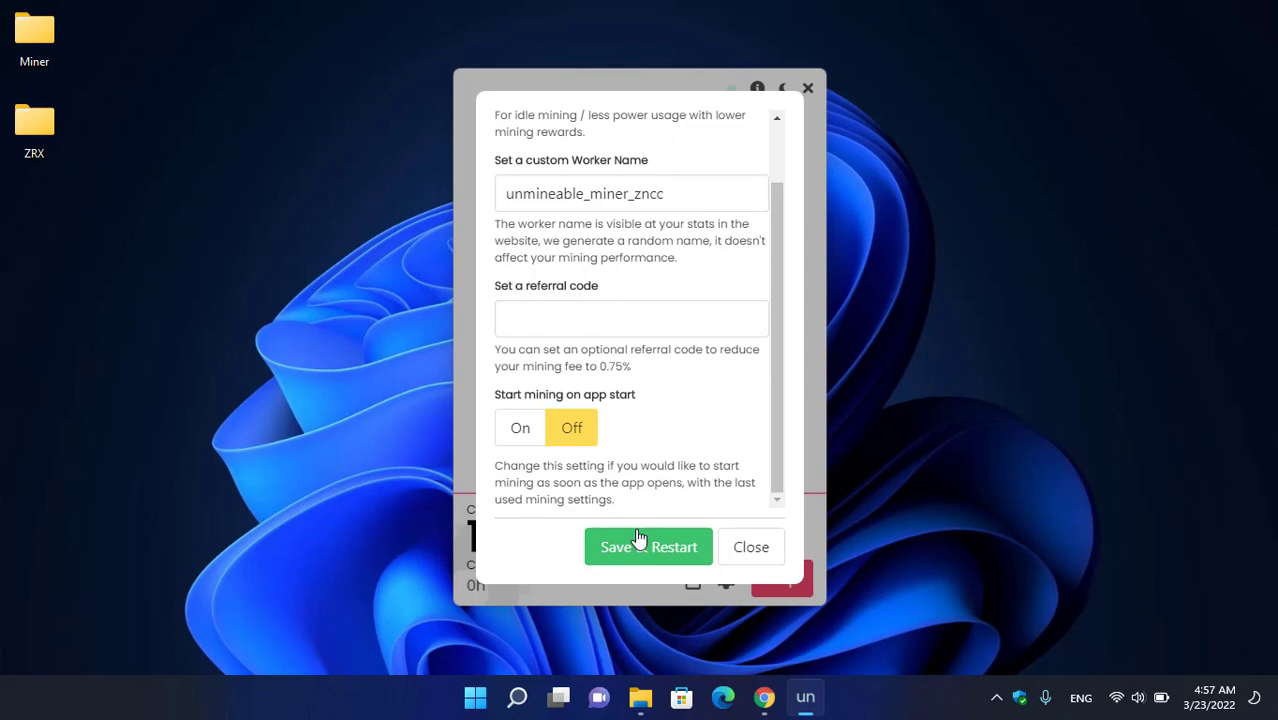
click(749, 551)
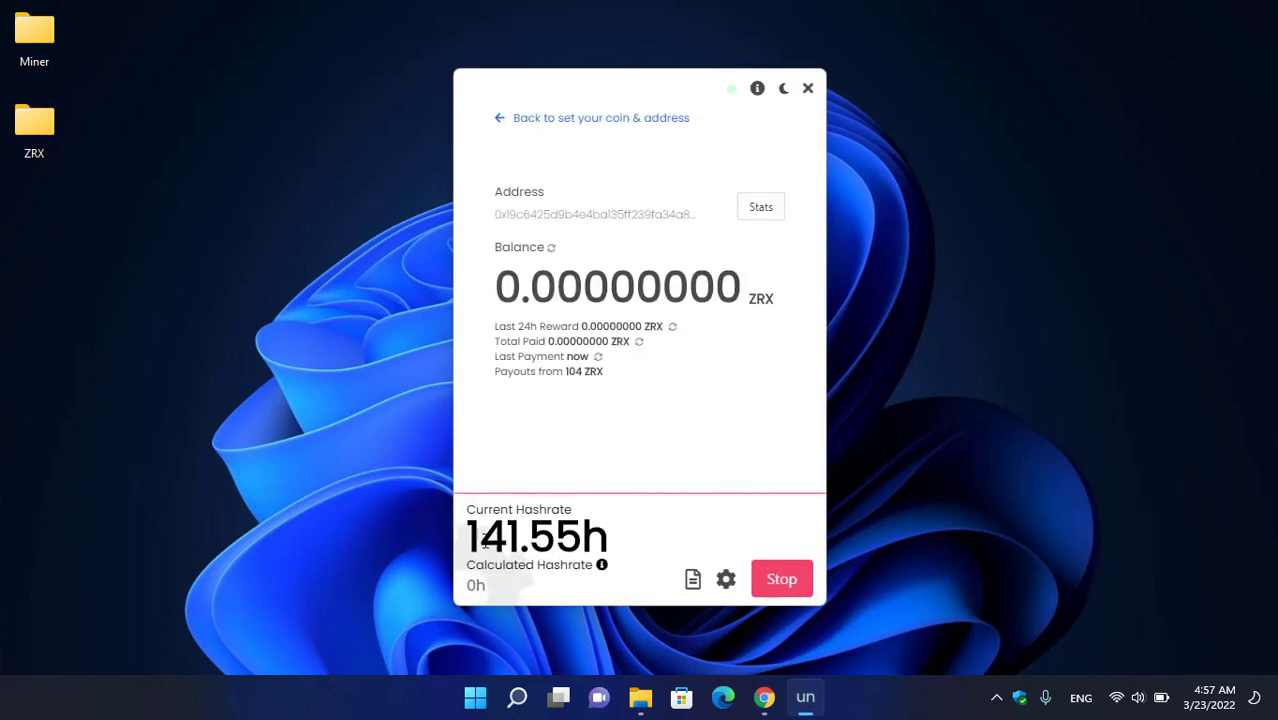
drag(470, 537, 596, 538)
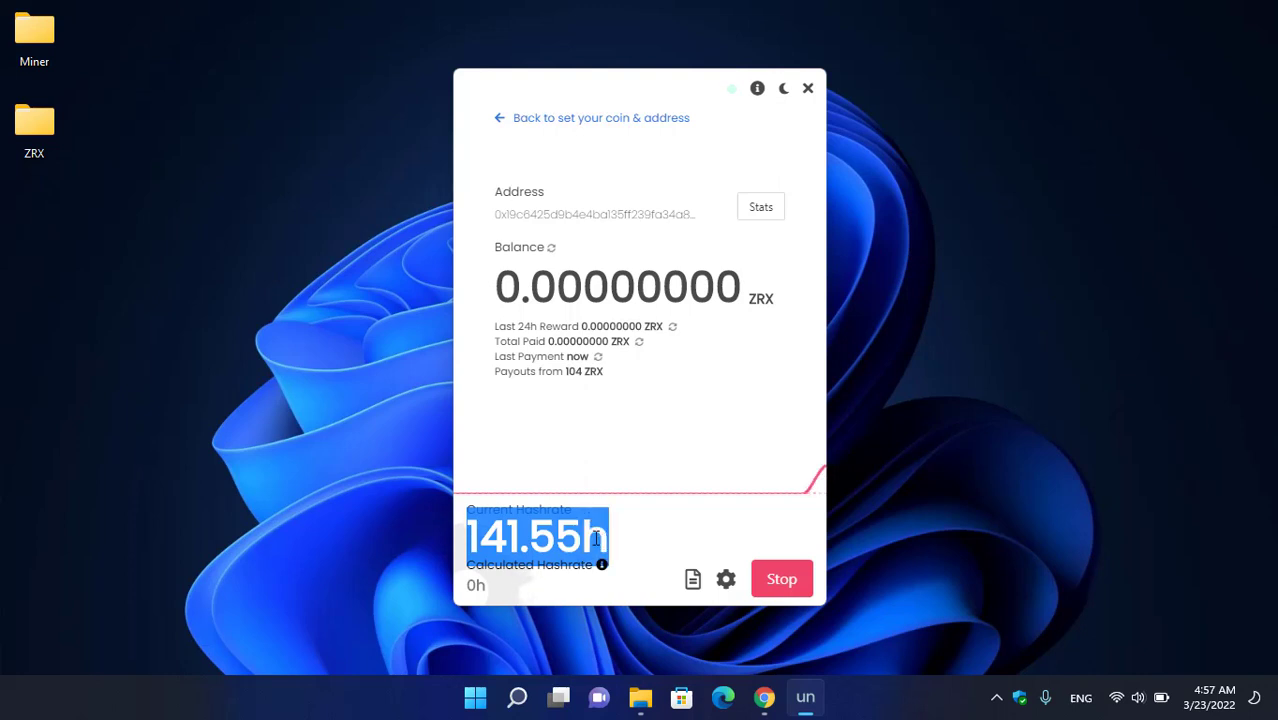
click(596, 538)
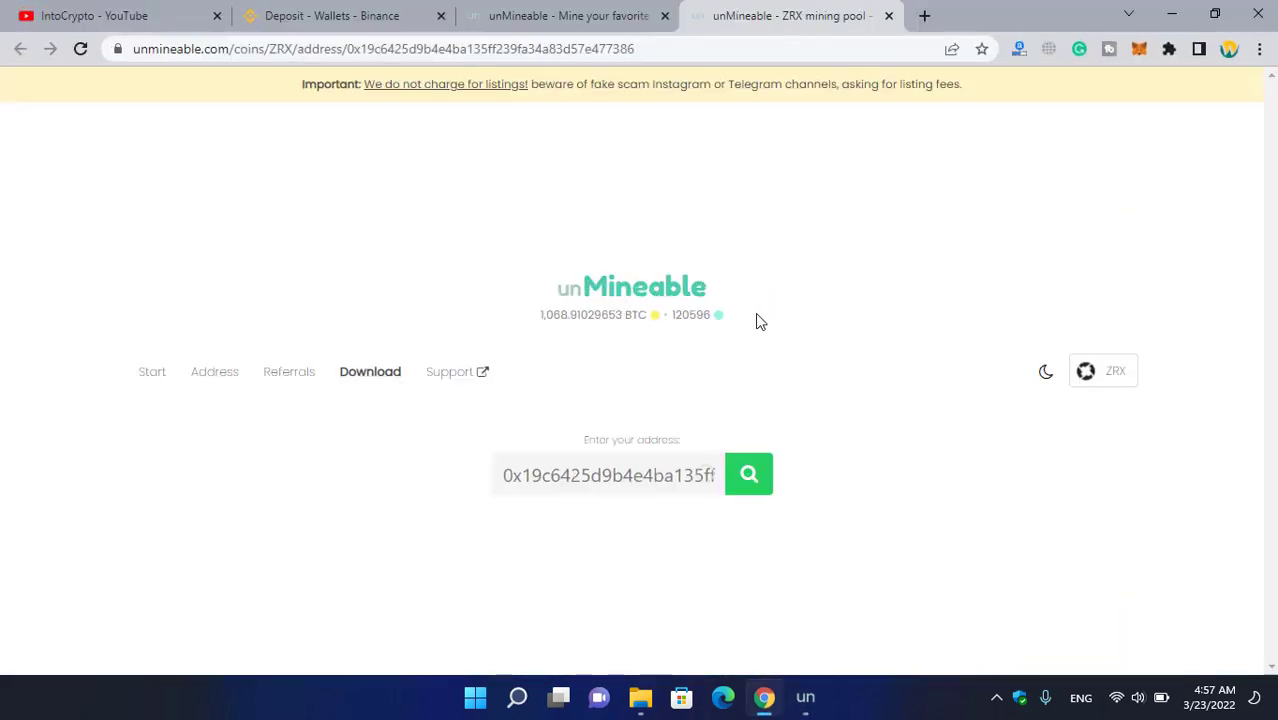
Enable daily auto pay, review the Referral Code and Stats tabs, then return to the miner
scroll(788, 346, down, 3)
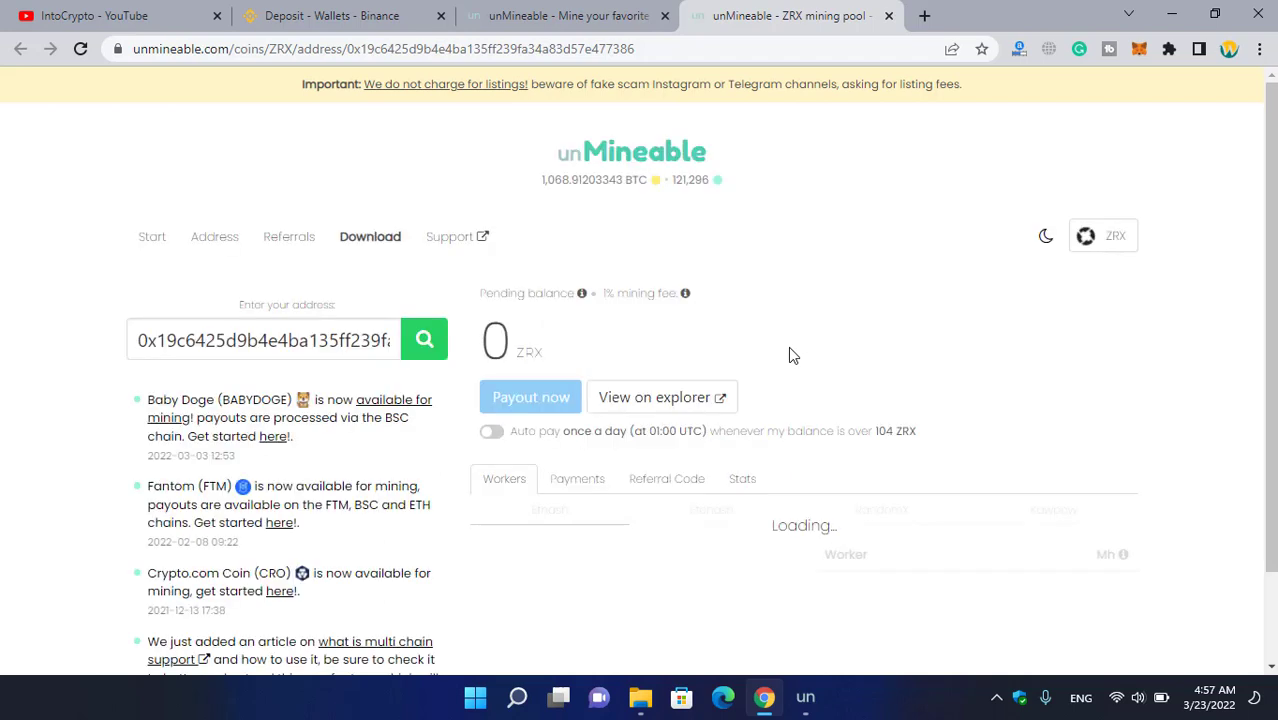
click(494, 324)
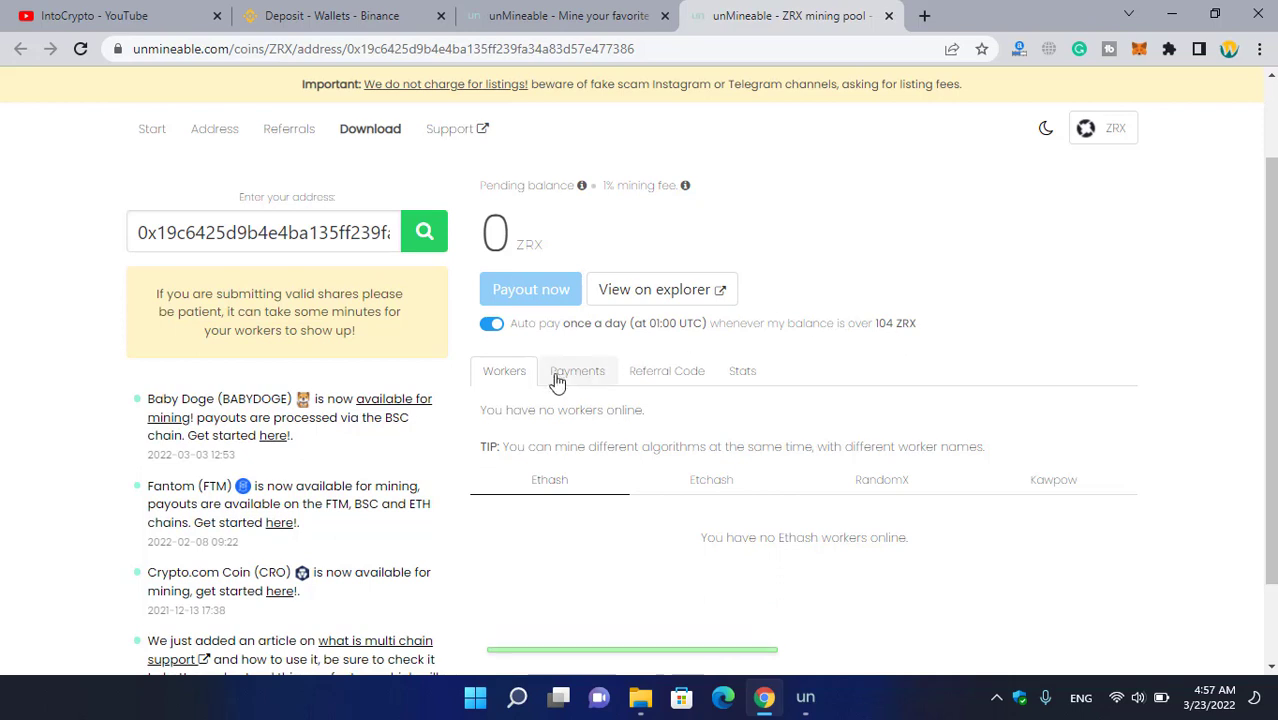
click(678, 380)
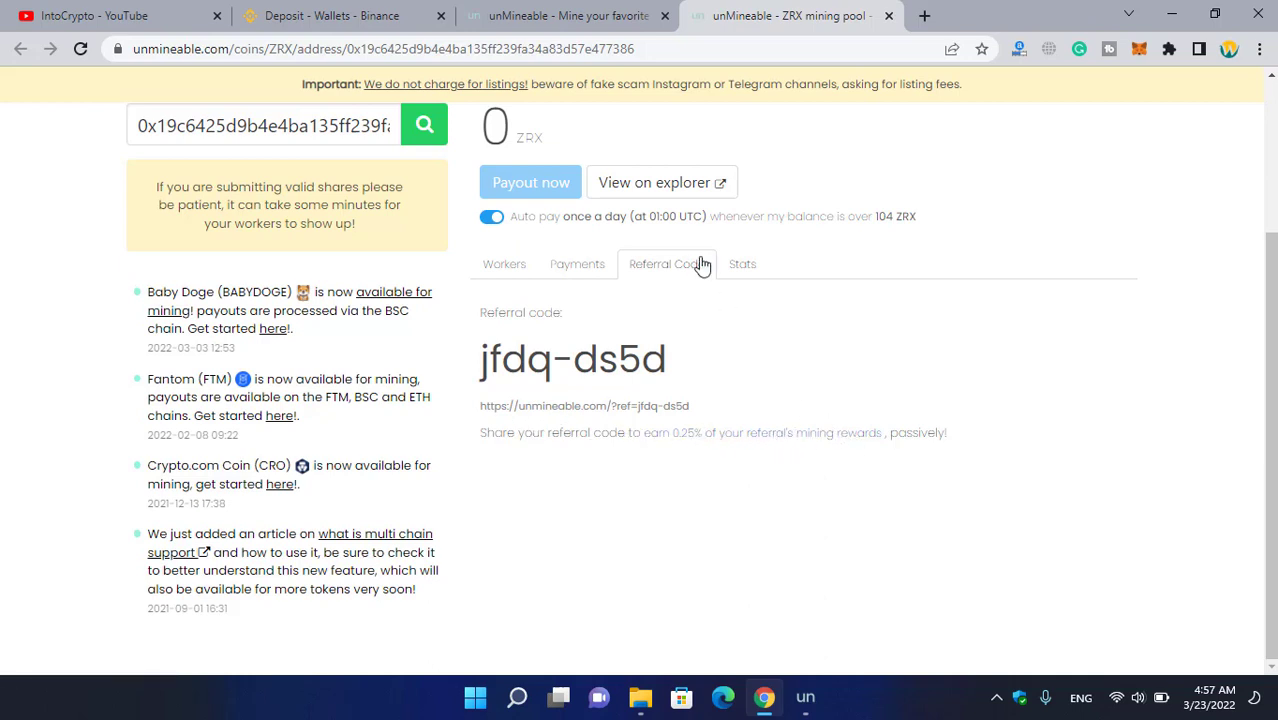
click(740, 268)
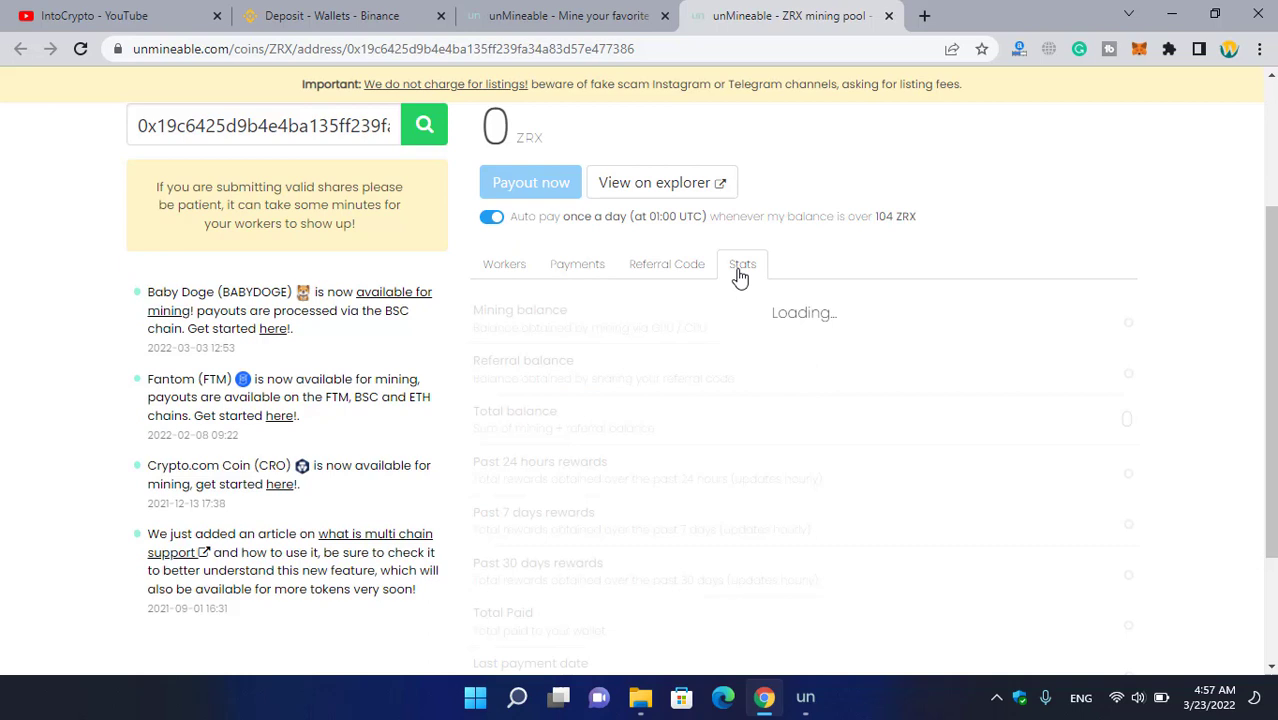
scroll(740, 276, down, 2)
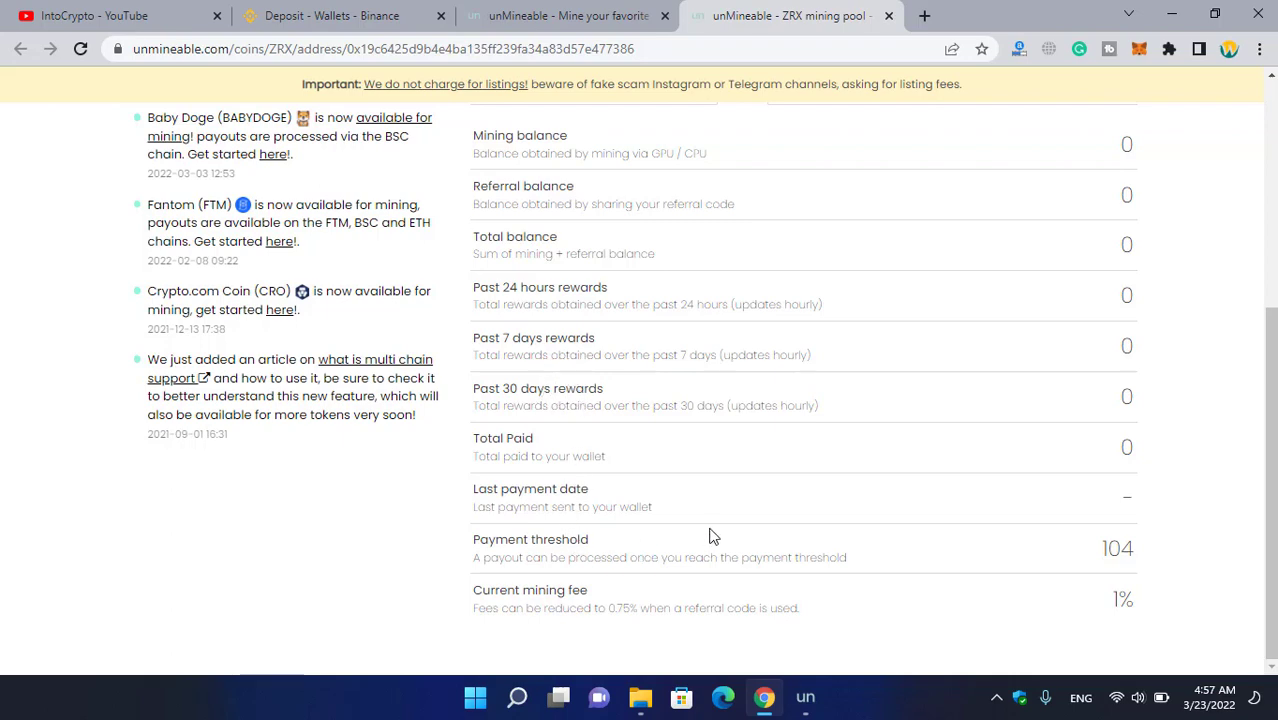
scroll(717, 527, up, 4)
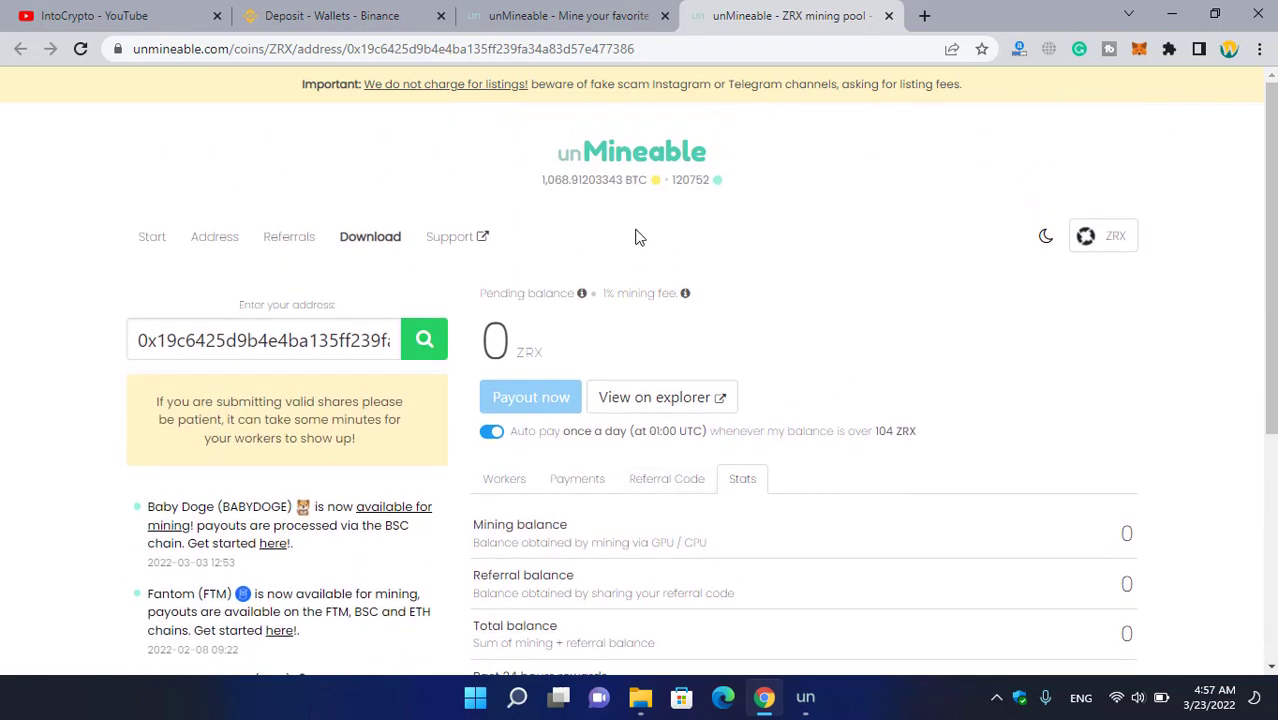
click(1171, 14)
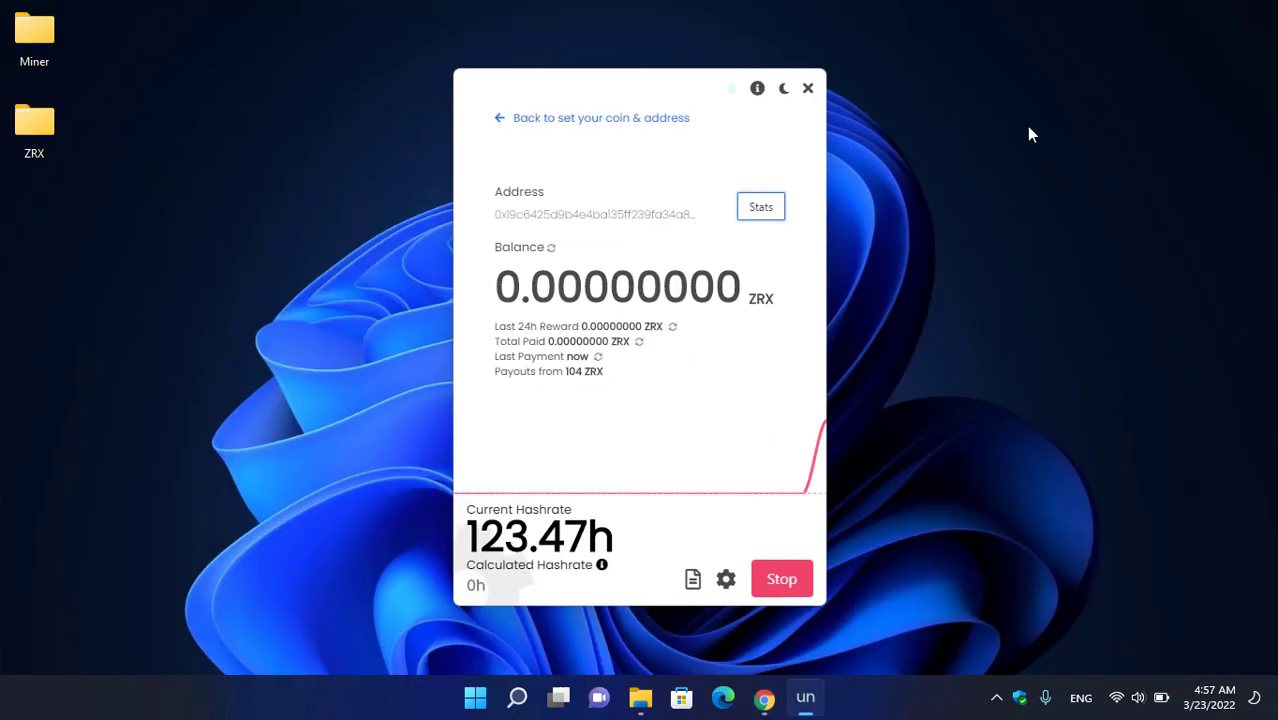
mouse_move(642, 428)
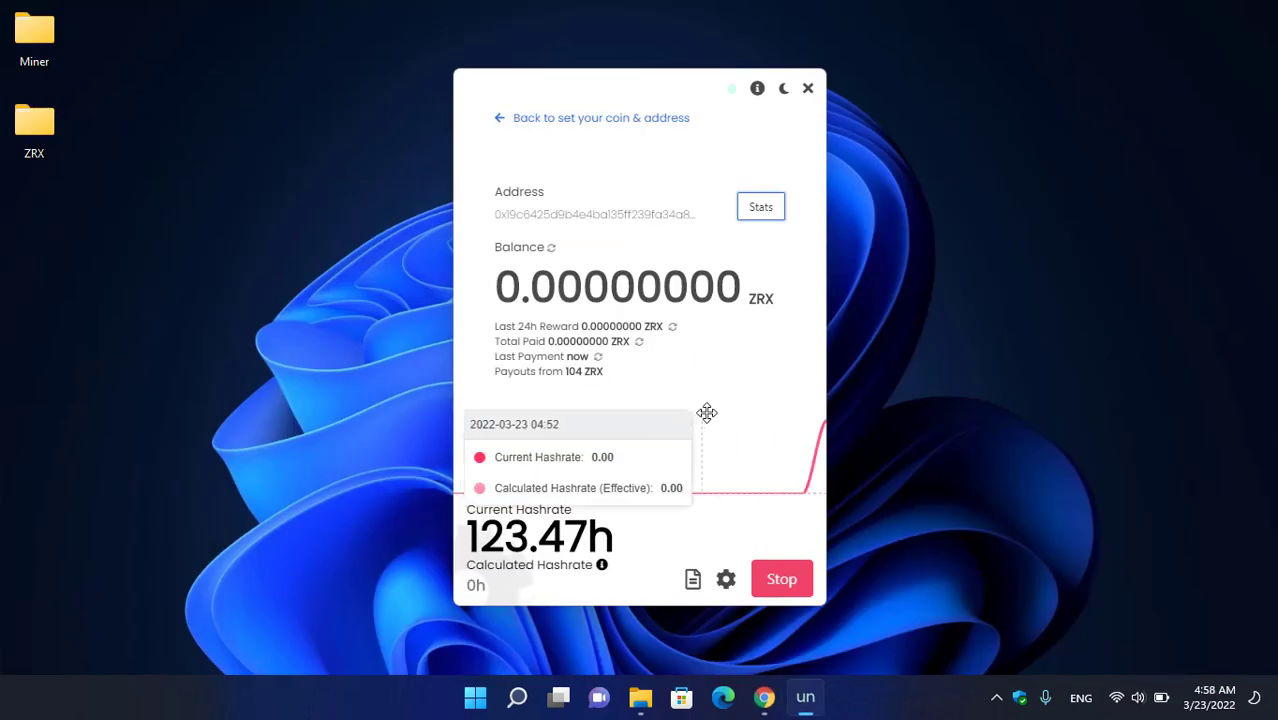